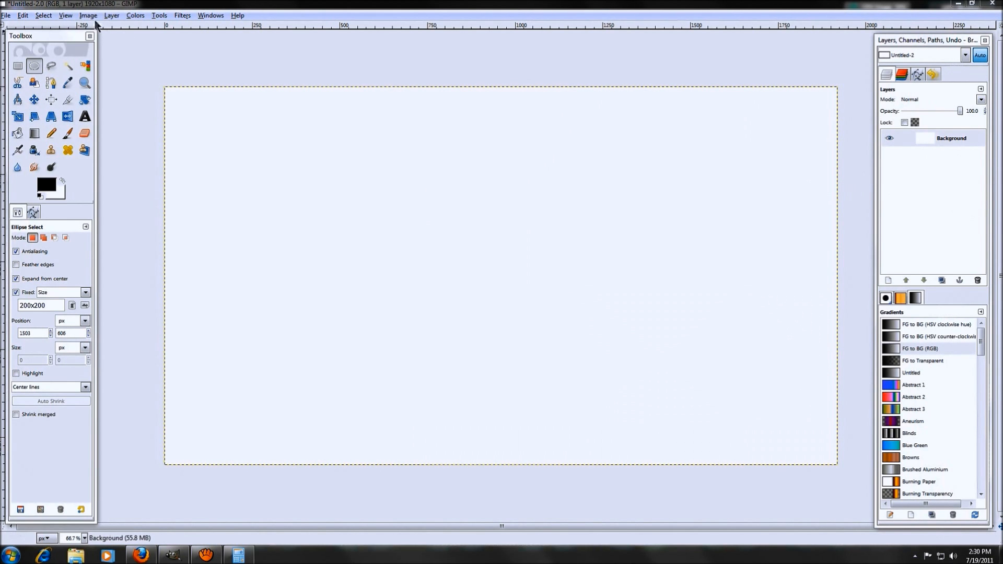
Step: Add a new 1920 x 1080 px layer with transparency fill above the background
left_click(112, 16)
left_click(134, 28)
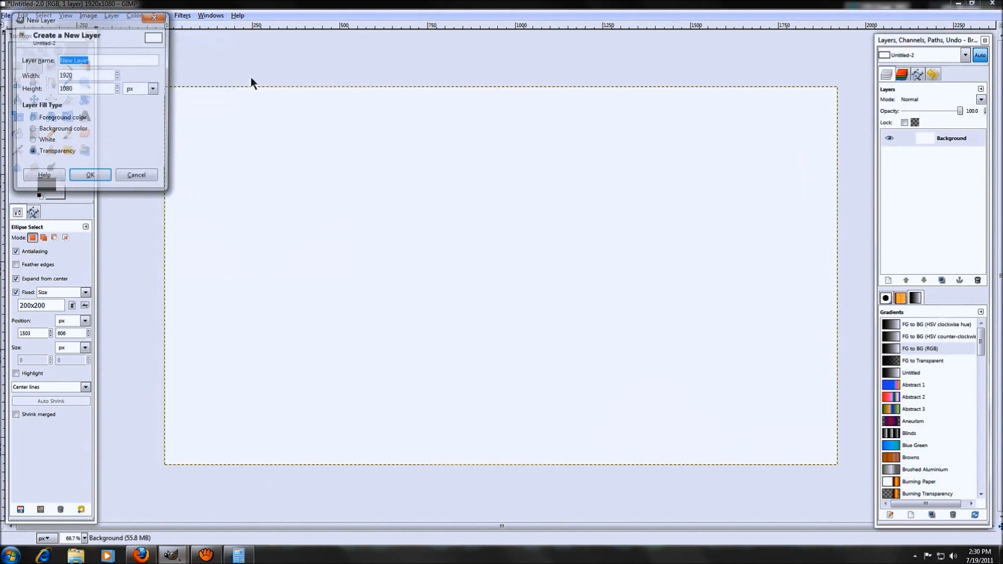
left_click(92, 178)
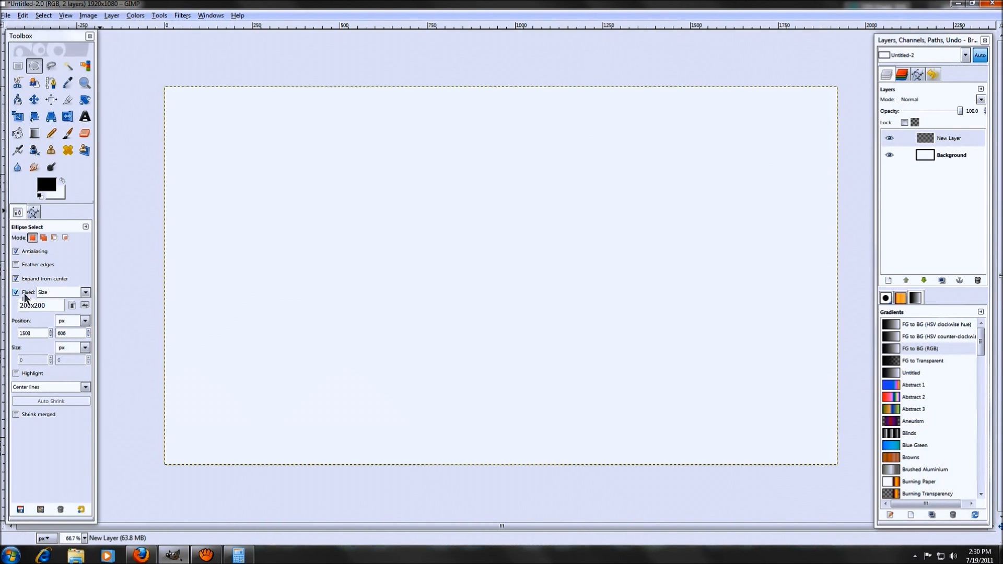
Step: Make an ellipse selection near the canvas centre with a fixed size of 200x200, expanding from its center
left_click(83, 296)
left_click(52, 341)
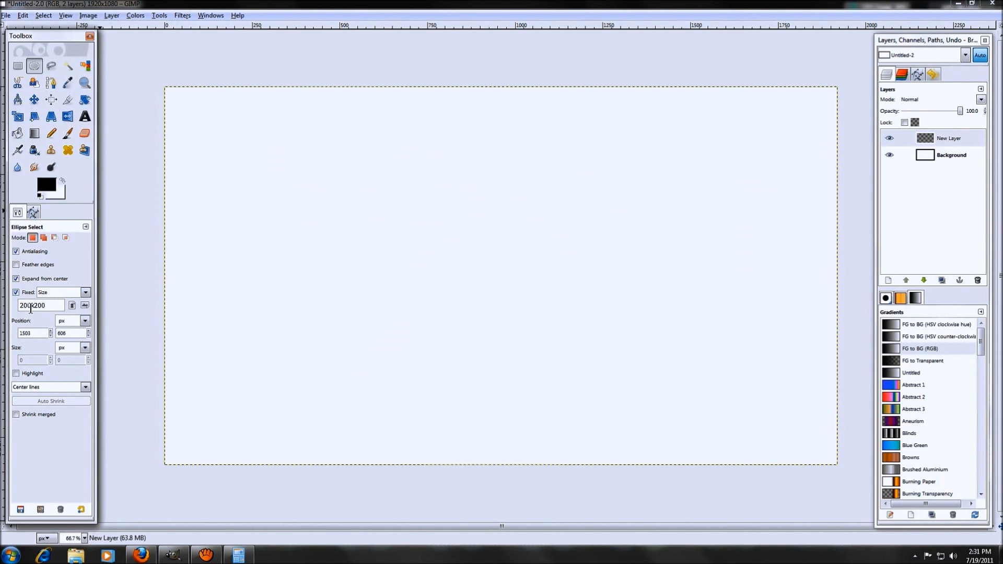
left_click_drag(42, 306, 18, 306)
left_click(44, 310)
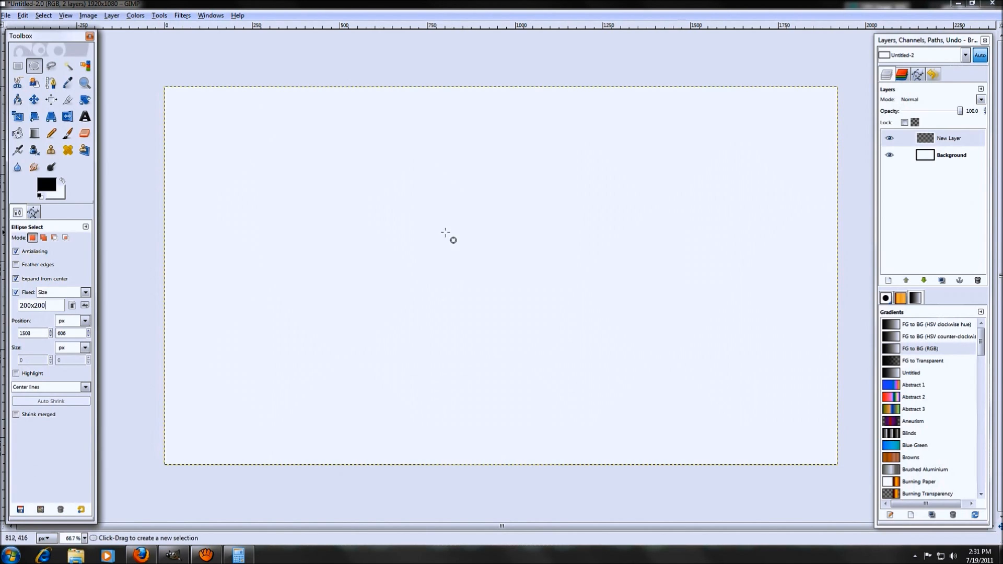
left_click_drag(467, 215, 493, 279)
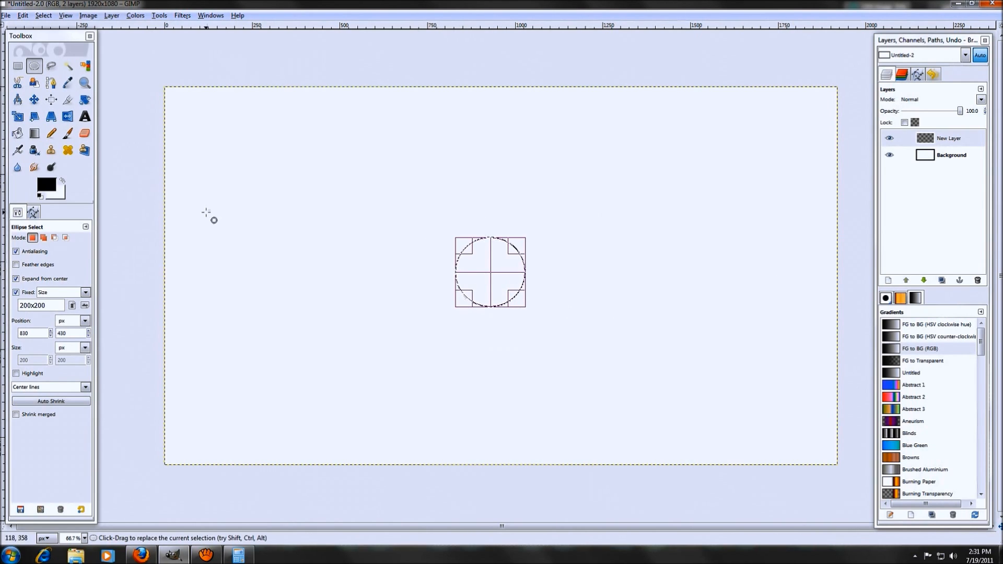
Step: Set the circular selection's X position to 960 px
left_click(33, 336)
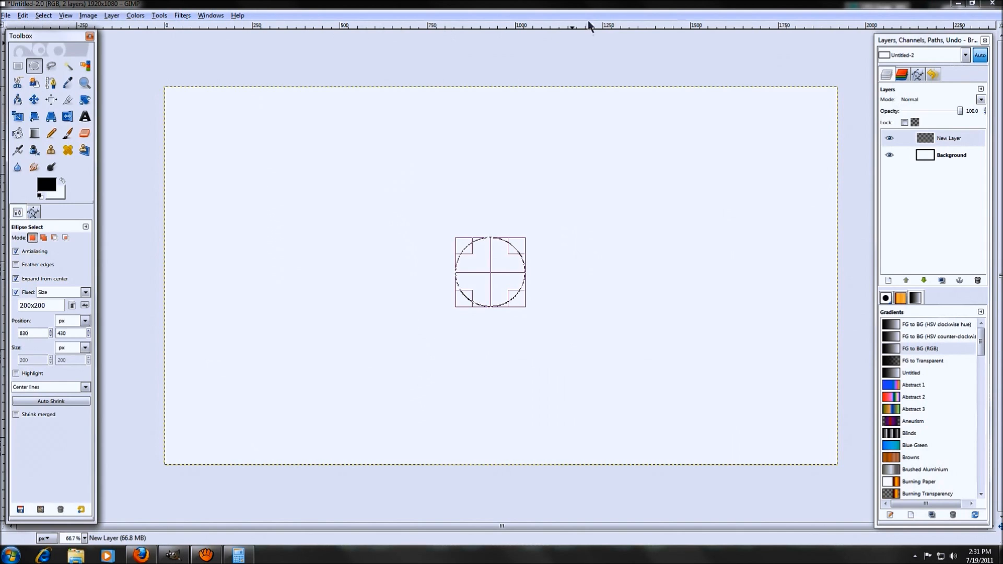
left_click(33, 332)
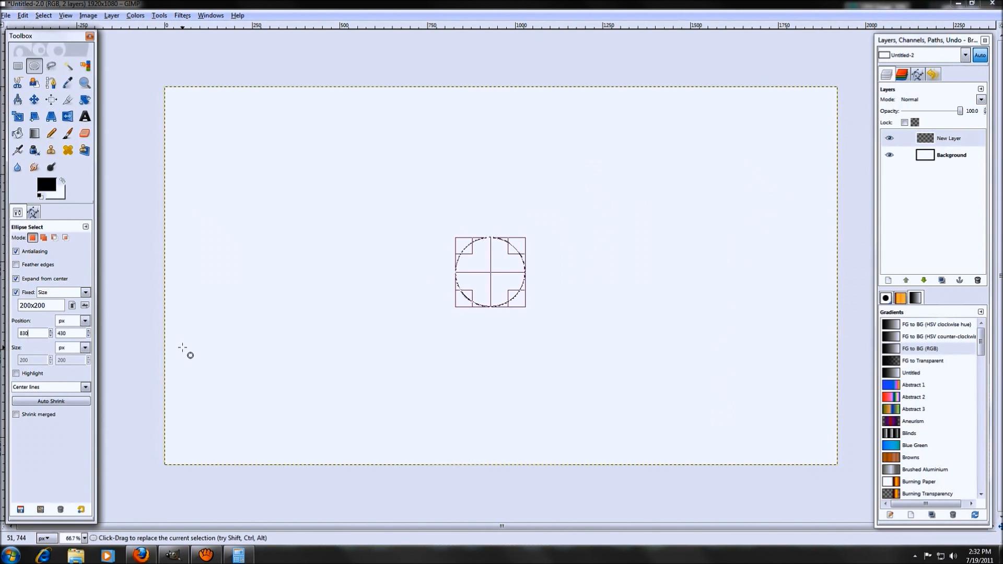
key("BackSpace")
key("BackSpace")
key("BackSpace")
type("960")
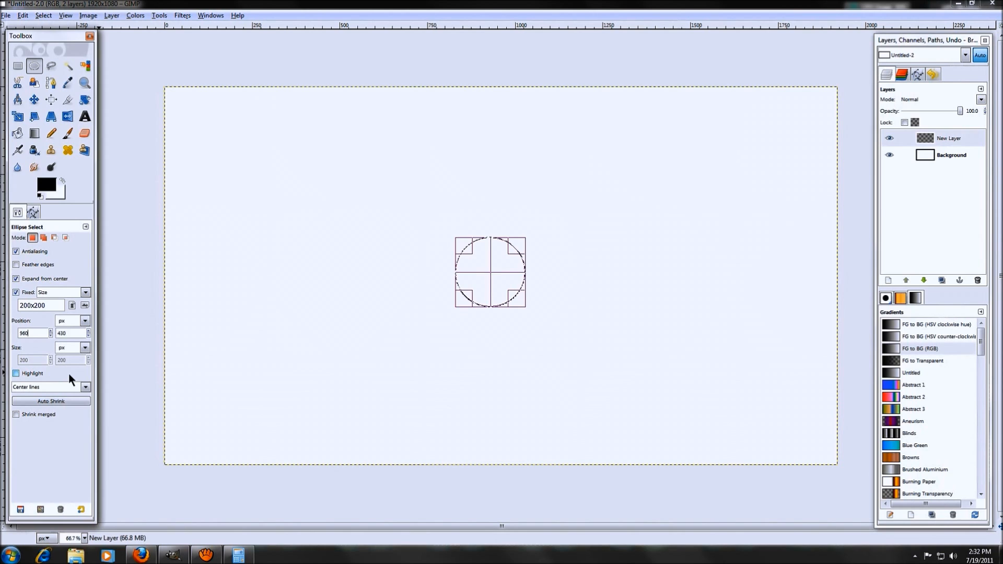
key("Tab")
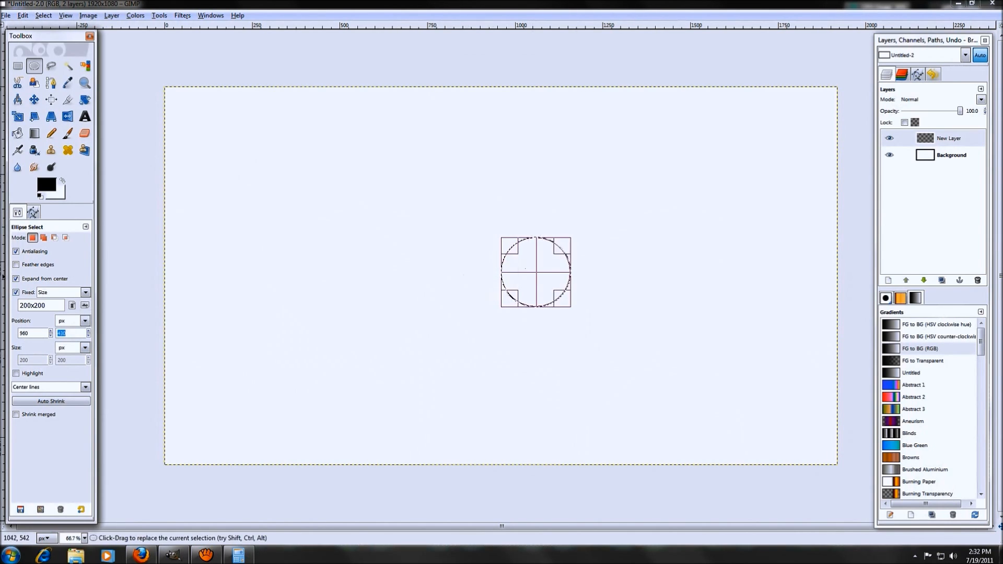
Step: Center the circular selection on the canvas by setting its position to X 860 and Y 440 px
left_click(22, 333)
key("BackSpace")
type("8")
key("Tab")
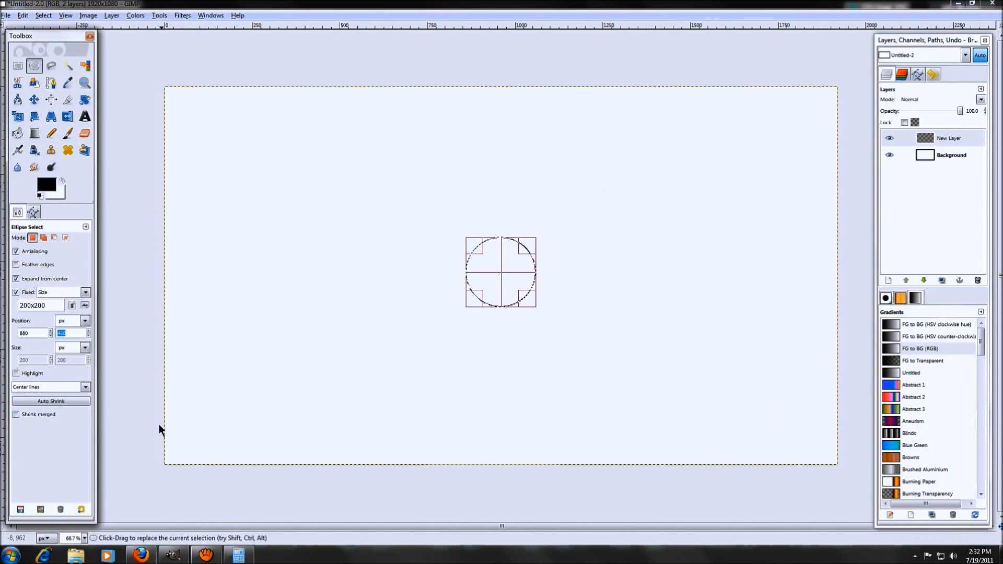
left_click(67, 334)
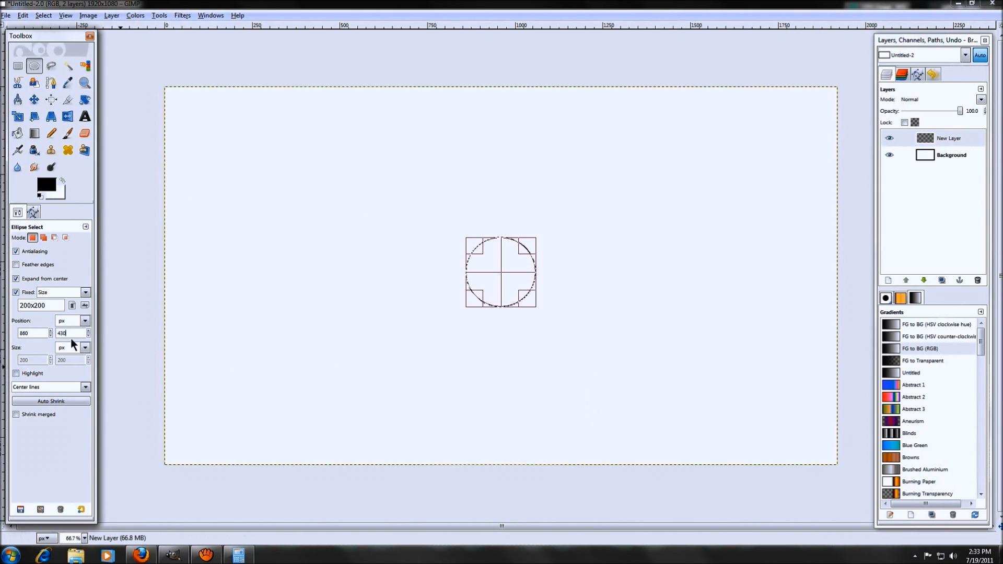
key("Left")
key("BackSpace")
type("4")
key("Return")
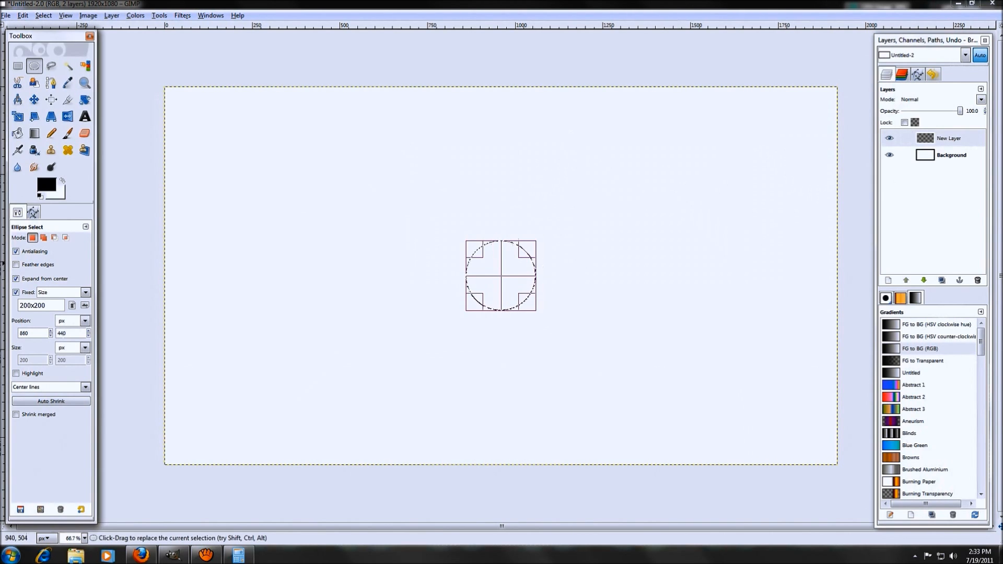
Step: Open the Selection Editor and stroke the circular selection with a 1.0 px solid color line
right_click(500, 270)
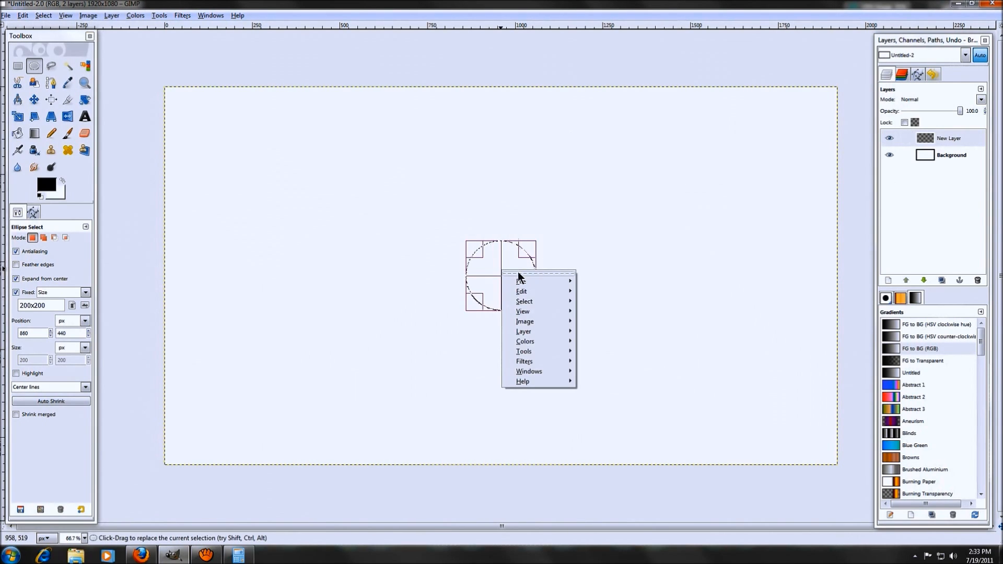
mouse_move(523, 297)
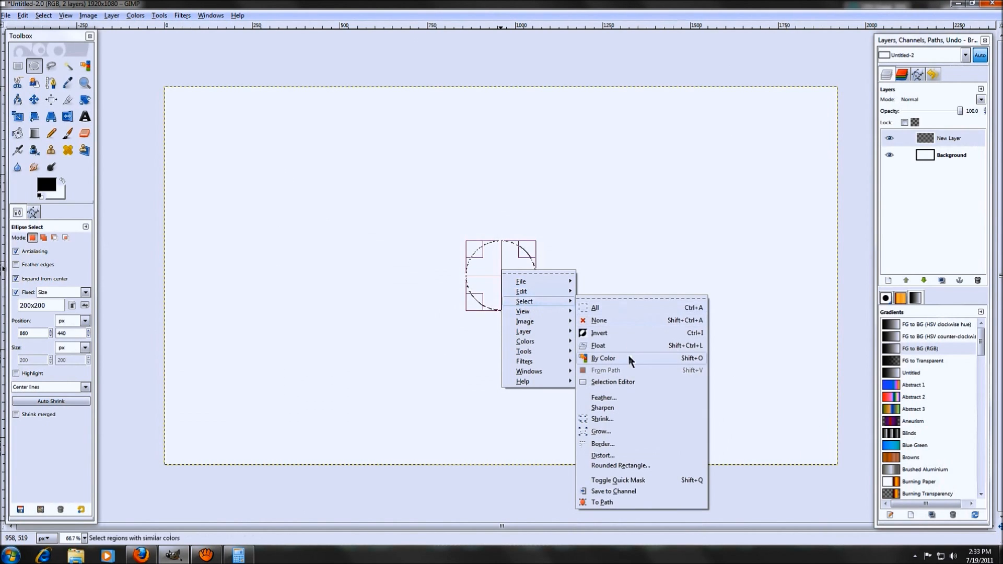
left_click(626, 381)
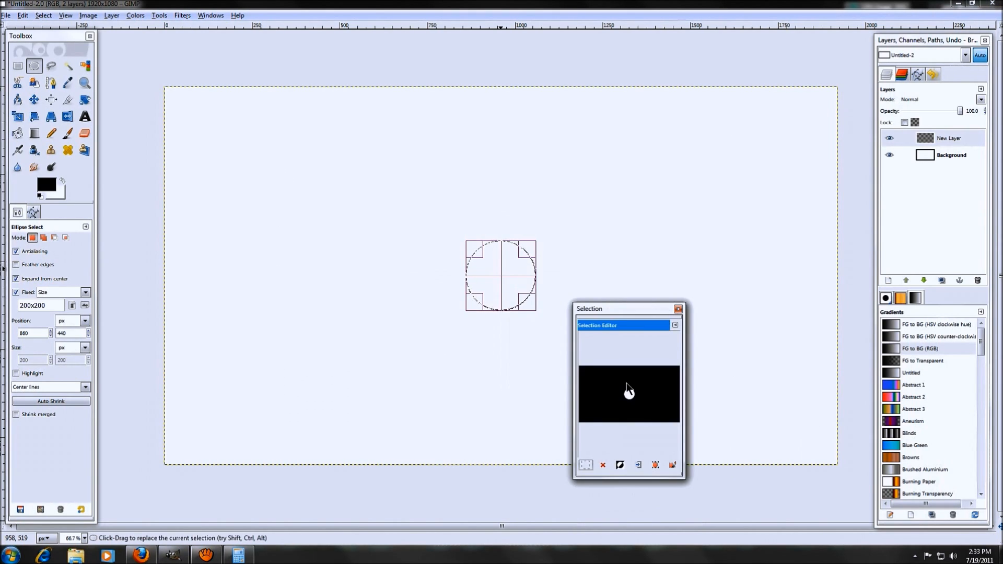
left_click_drag(635, 308, 167, 36)
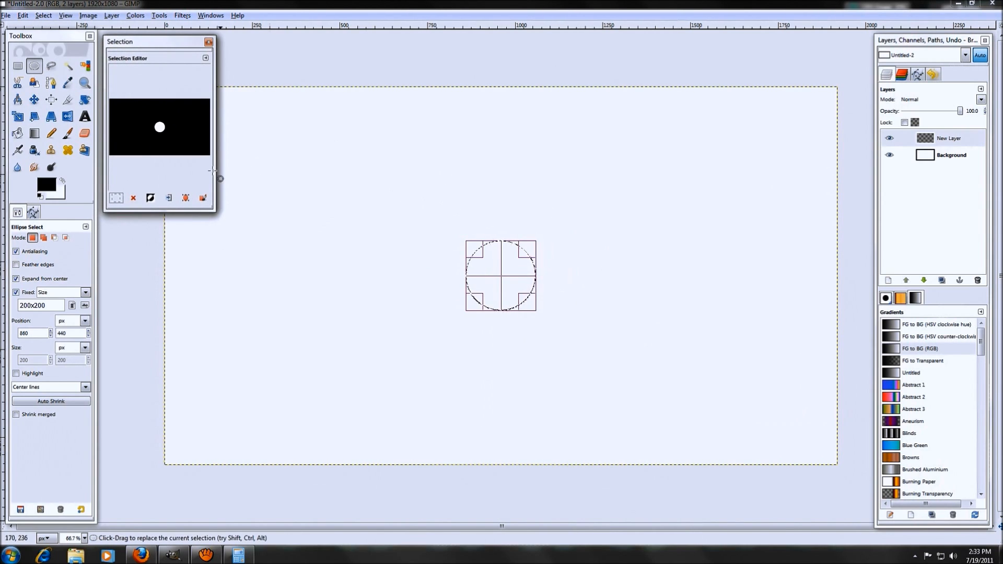
left_click(202, 199)
left_click_drag(108, 46, 224, 59)
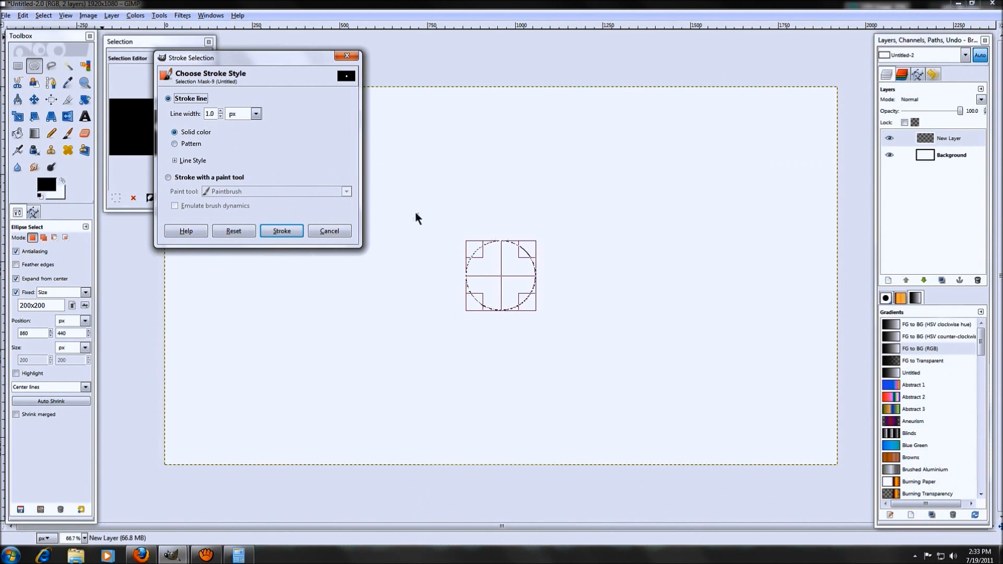
left_click(287, 231)
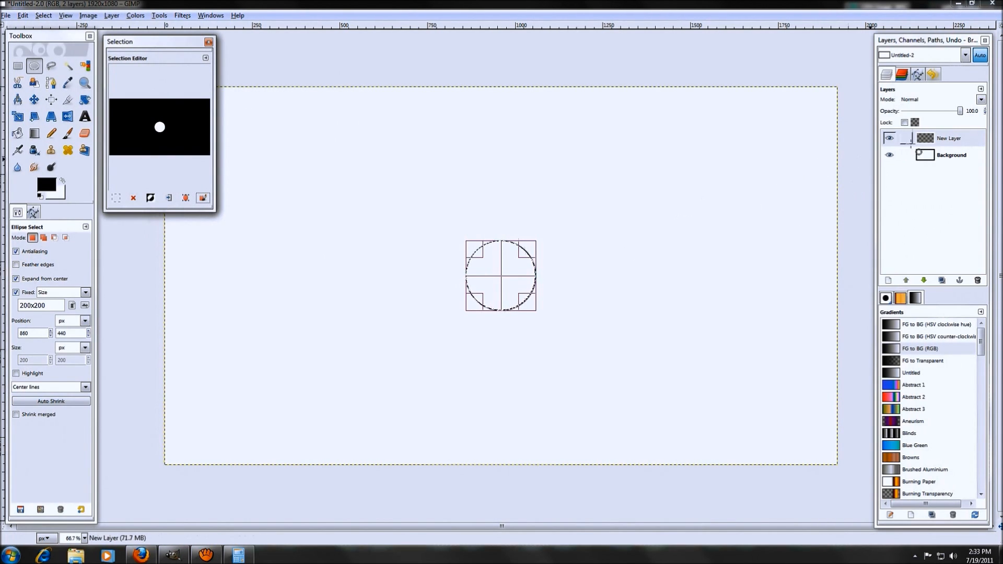
left_click(113, 16)
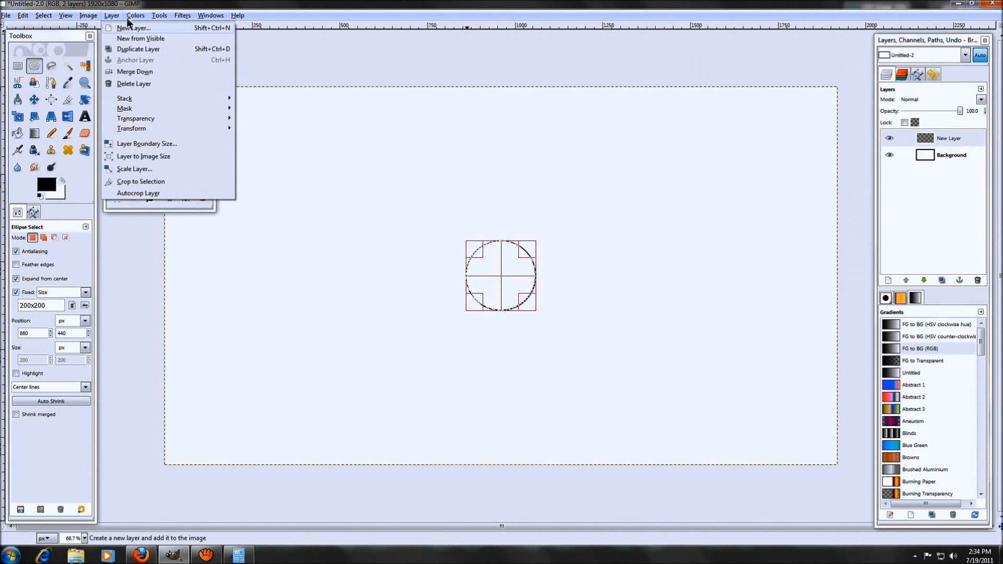
left_click(128, 7)
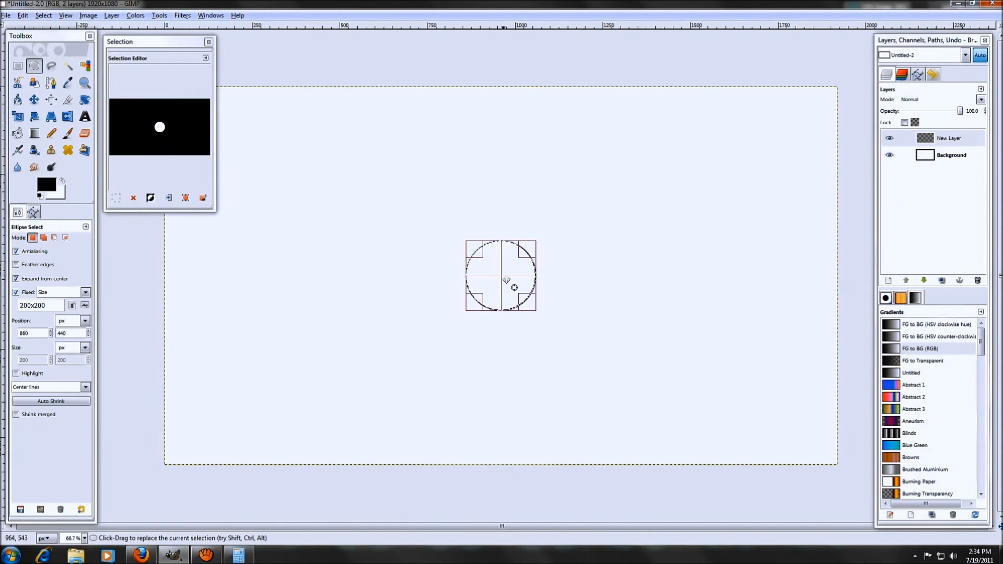
Step: Move the circular selection up by setting its Y position to 340 px, keeping X at 860
left_click(28, 334)
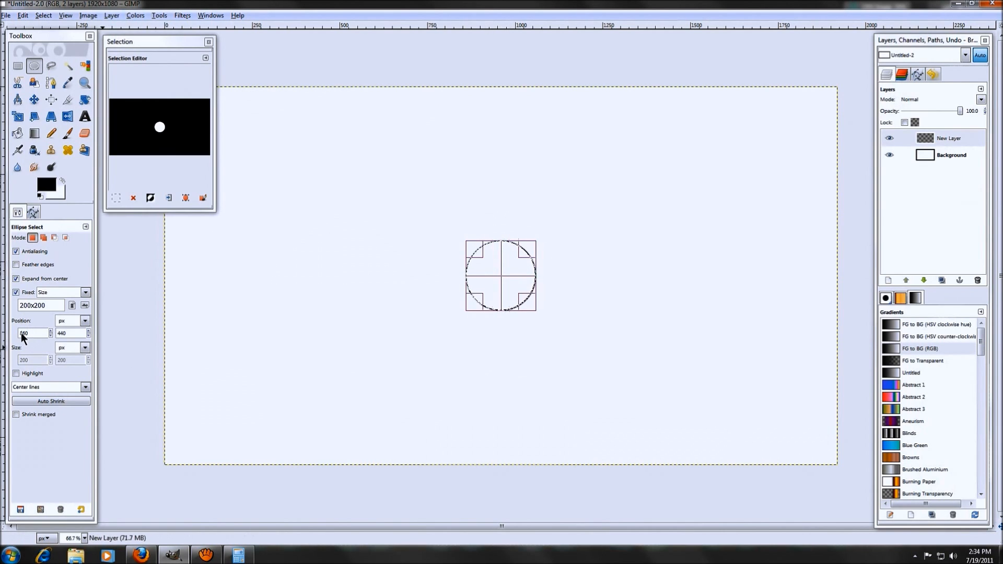
left_click(60, 334)
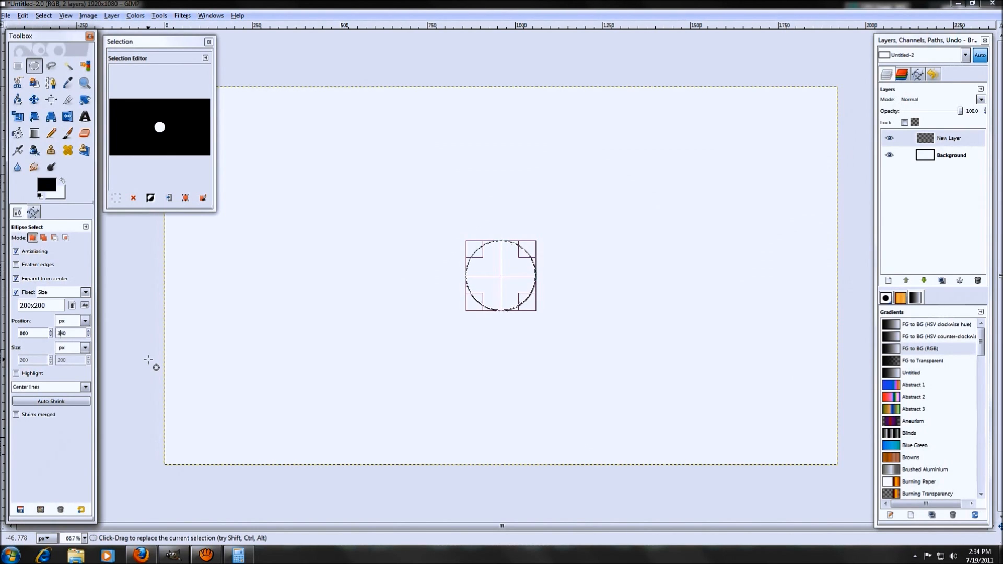
type("3")
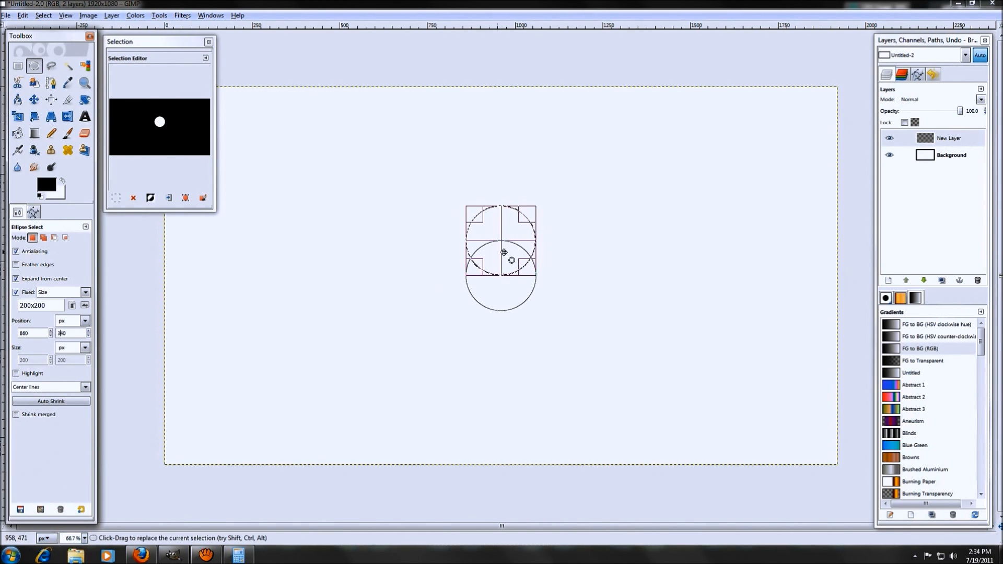
Step: Stroke the raised circular selection with a 1.0 px solid color line to draw the second, overlapping circle
left_click(84, 540)
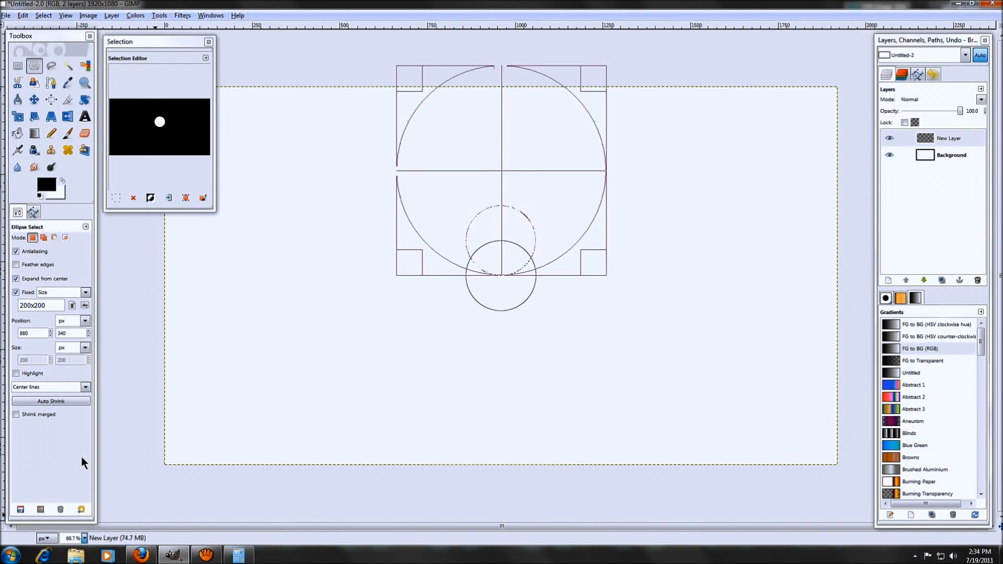
left_click(79, 456)
left_click_drag(1000, 270, 1000, 244)
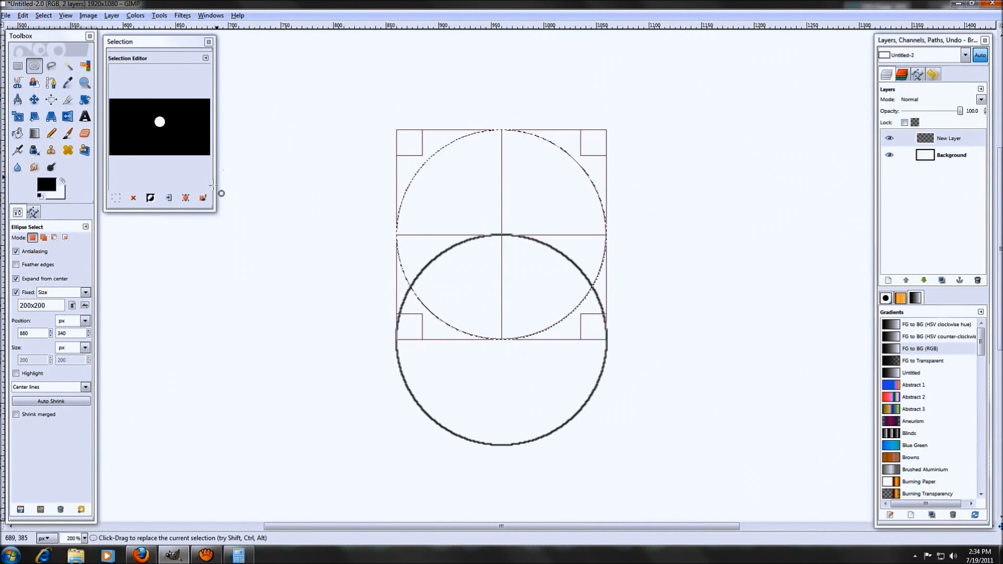
left_click(203, 197)
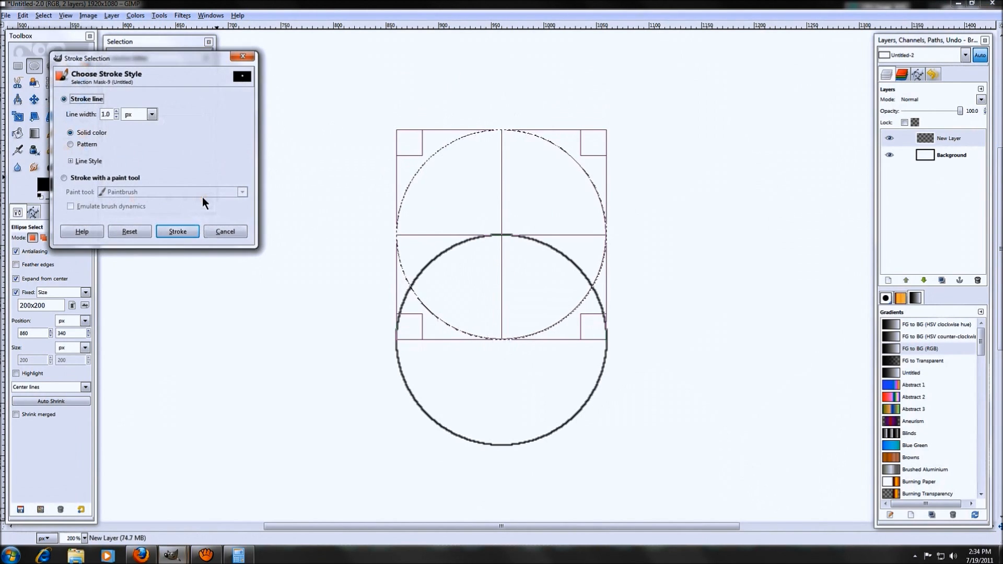
left_click(180, 232)
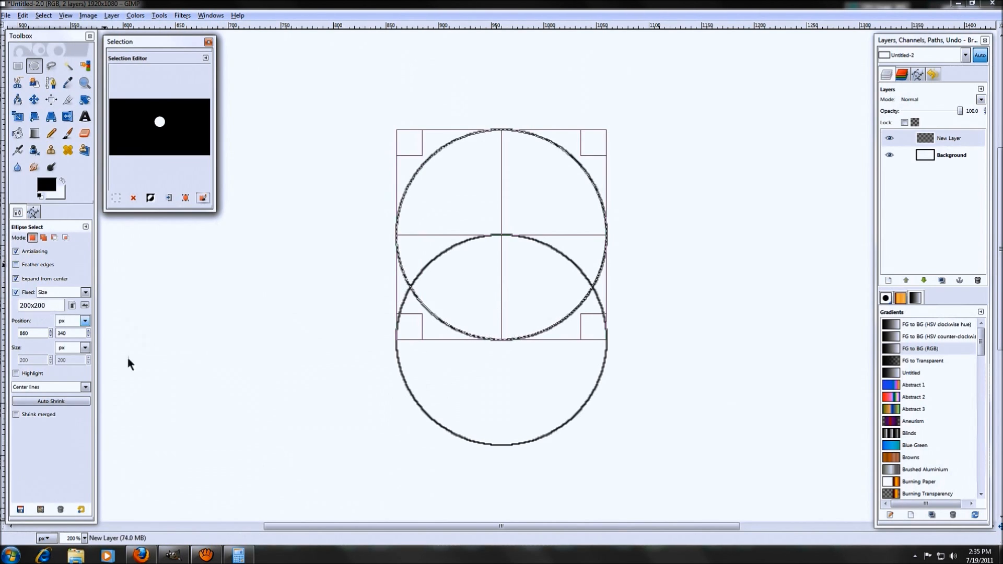
Step: Switch to Calculator, move its window clear of the circles' overlap, and square the radius 100
left_click(245, 555)
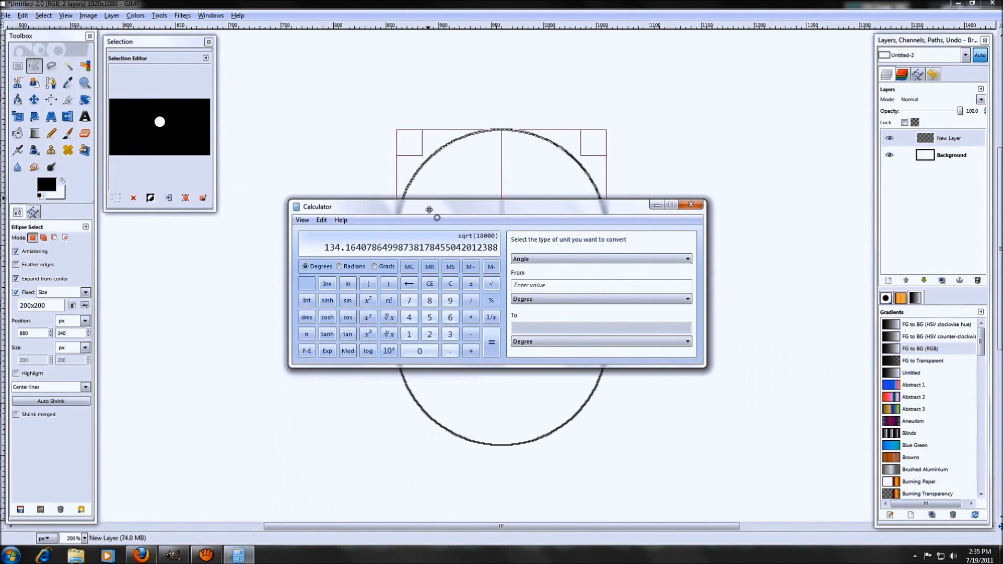
left_click(415, 190)
left_click_drag(420, 112, 239, 57)
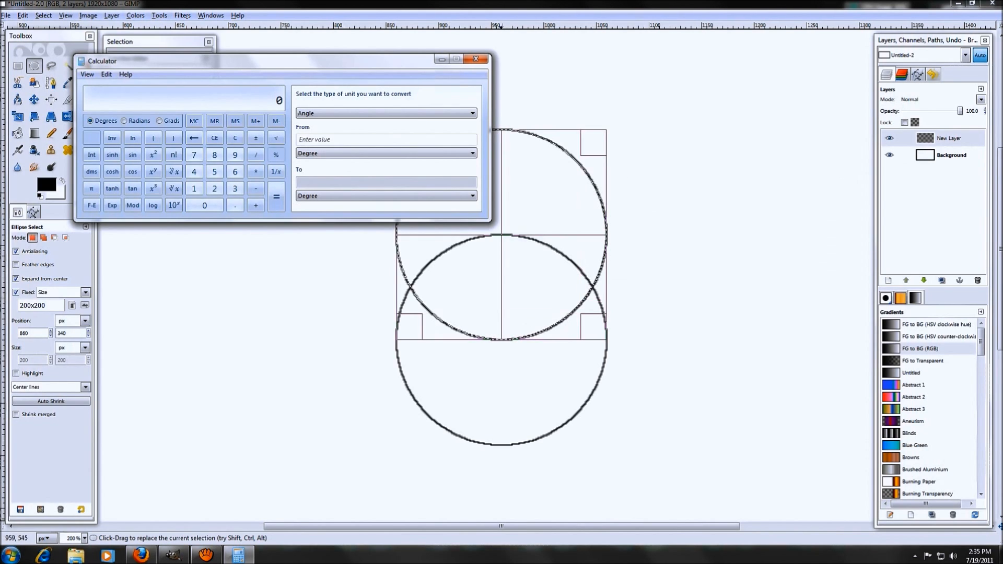
left_click(193, 188)
left_click(199, 210)
left_click(199, 210)
left_click(152, 157)
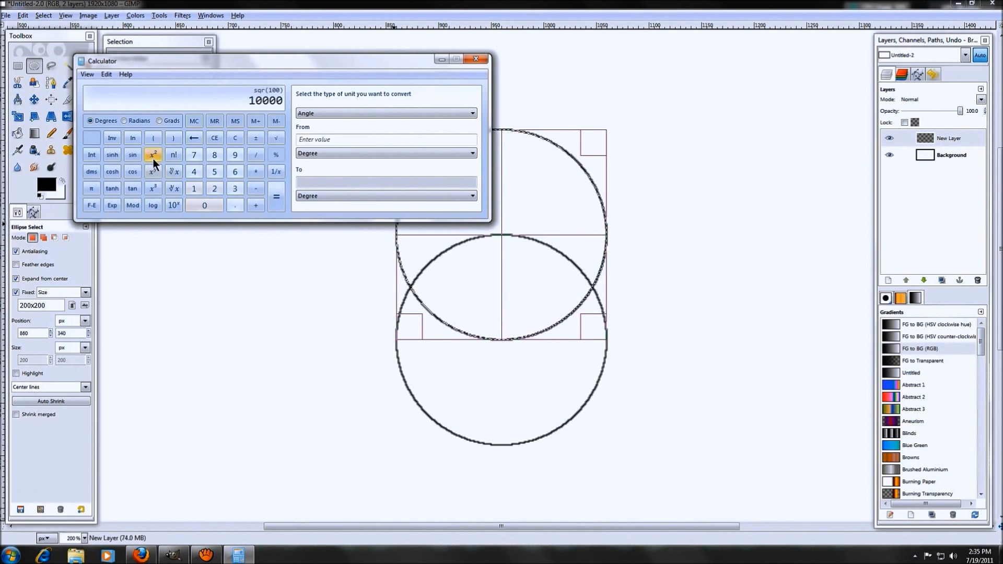
Step: Subtract 50 squared from the squared radius, take the square root of the difference, and return to GIMP
left_click(255, 188)
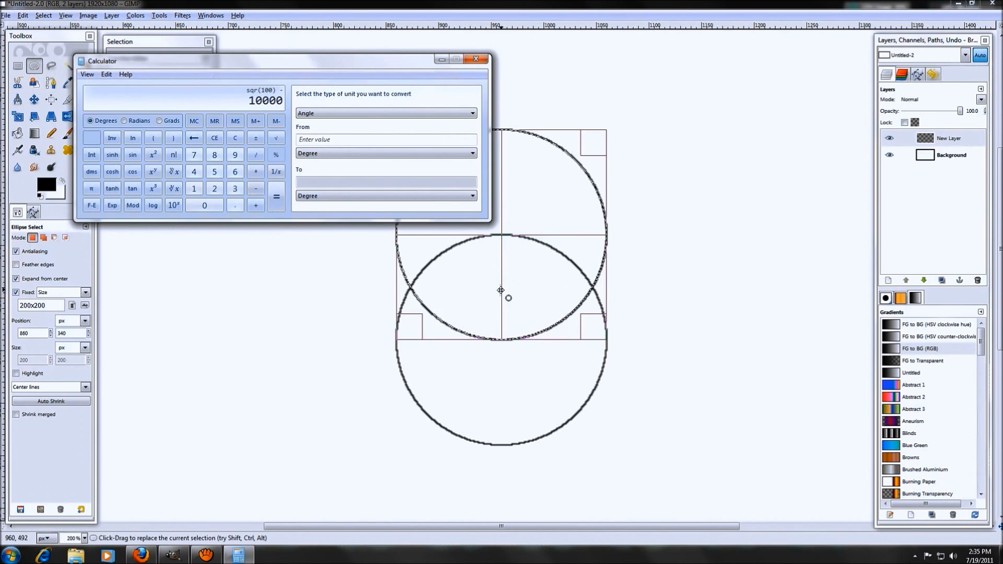
left_click(214, 172)
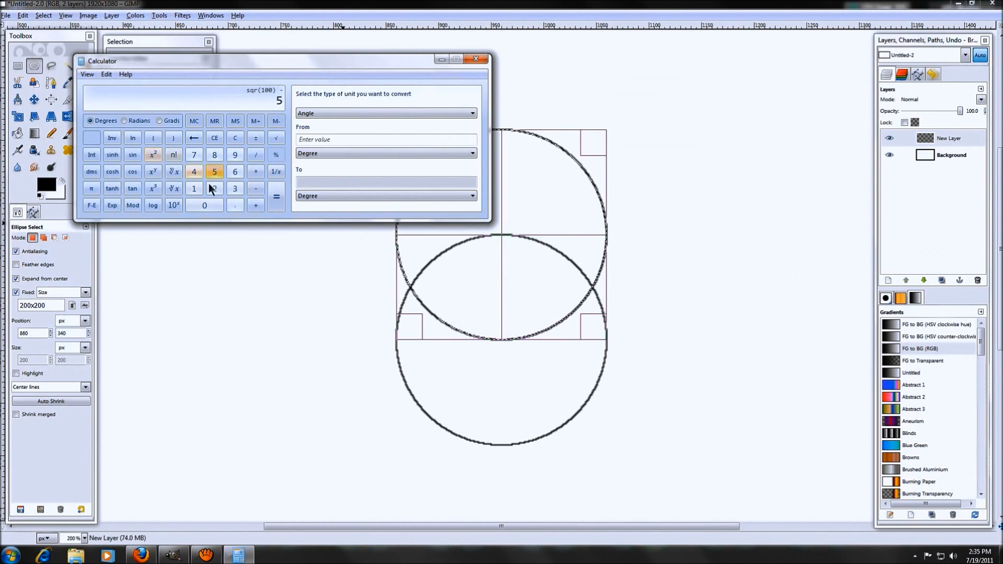
left_click(202, 205)
left_click(154, 155)
left_click(276, 201)
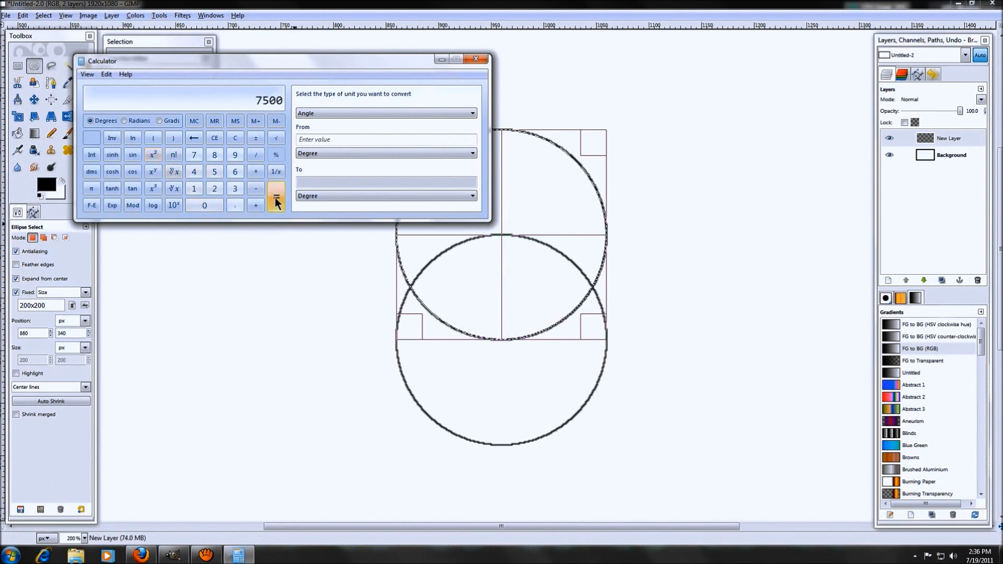
left_click(276, 139)
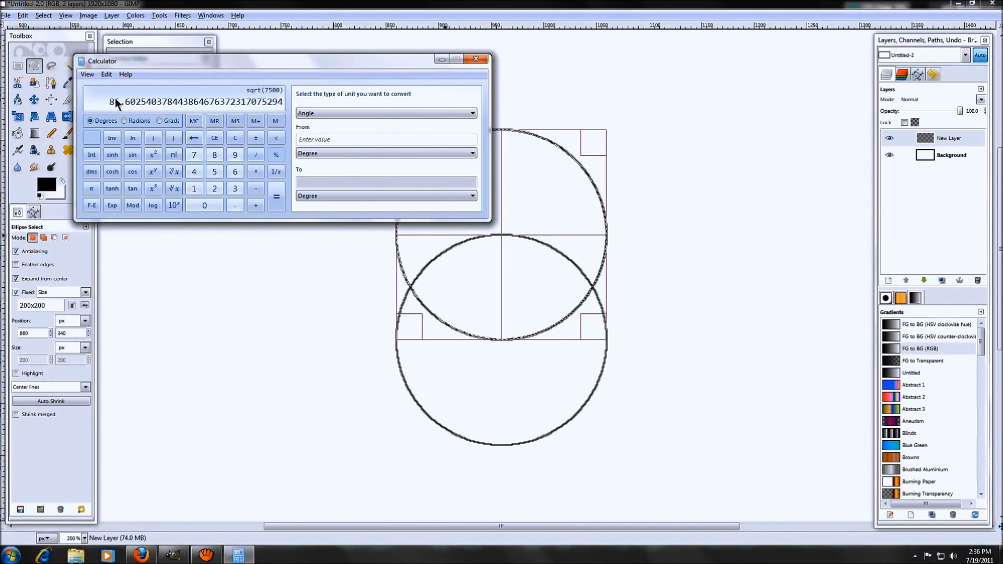
left_click(442, 59)
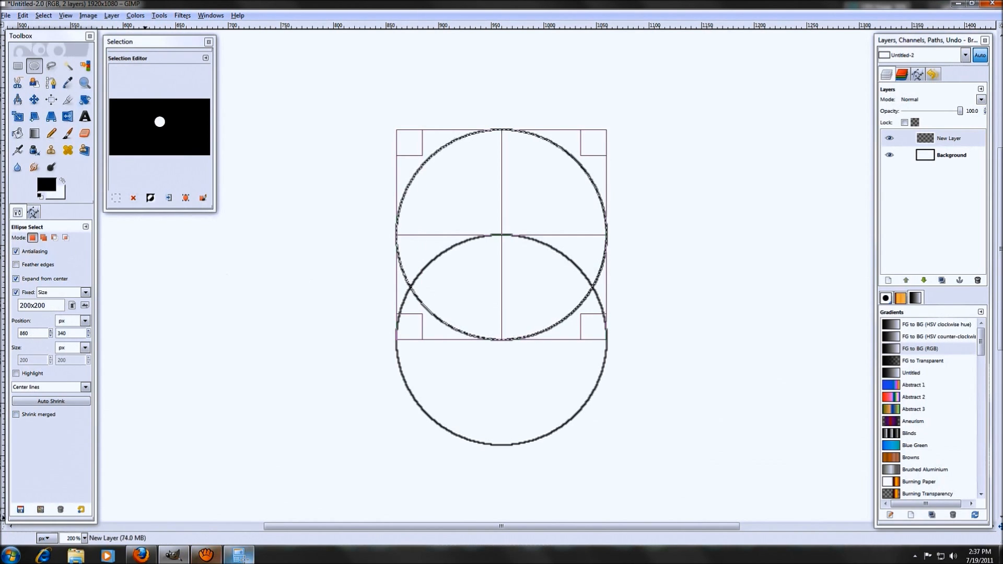
Step: Switch to Calculator and clear its previous result
left_click(238, 555)
left_click(236, 138)
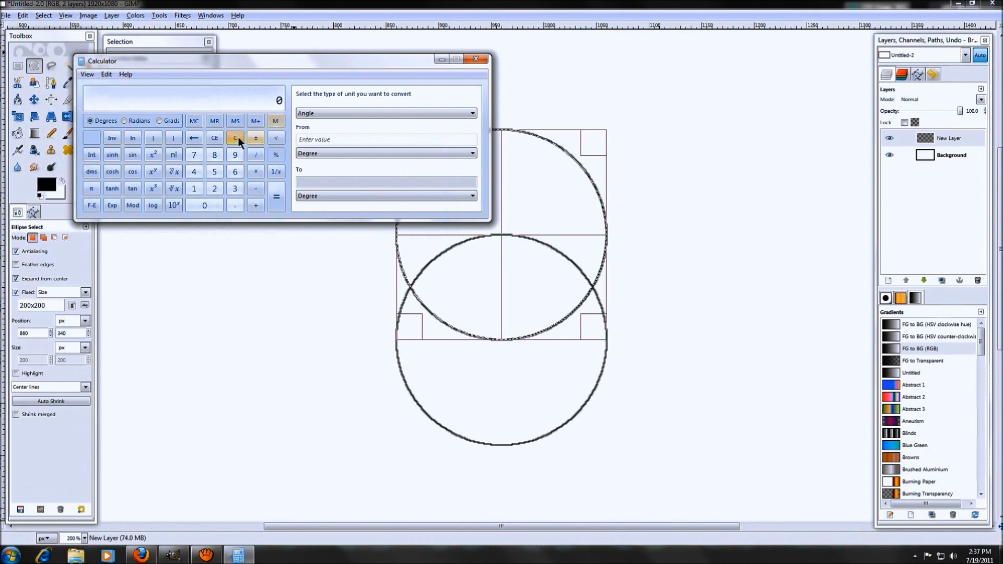
left_click(215, 155)
left_click(235, 171)
left_click(215, 206)
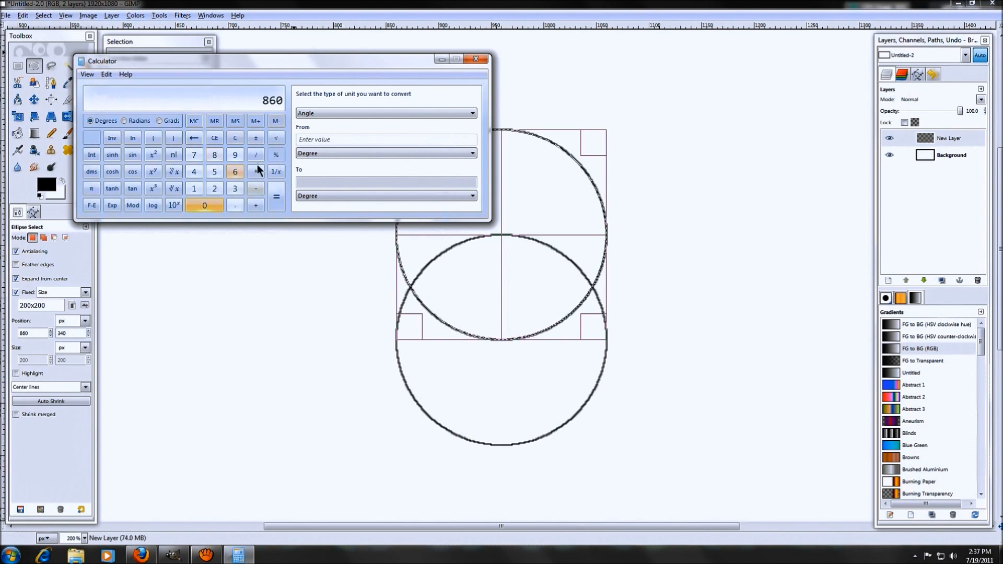
left_click(255, 188)
left_click(192, 156)
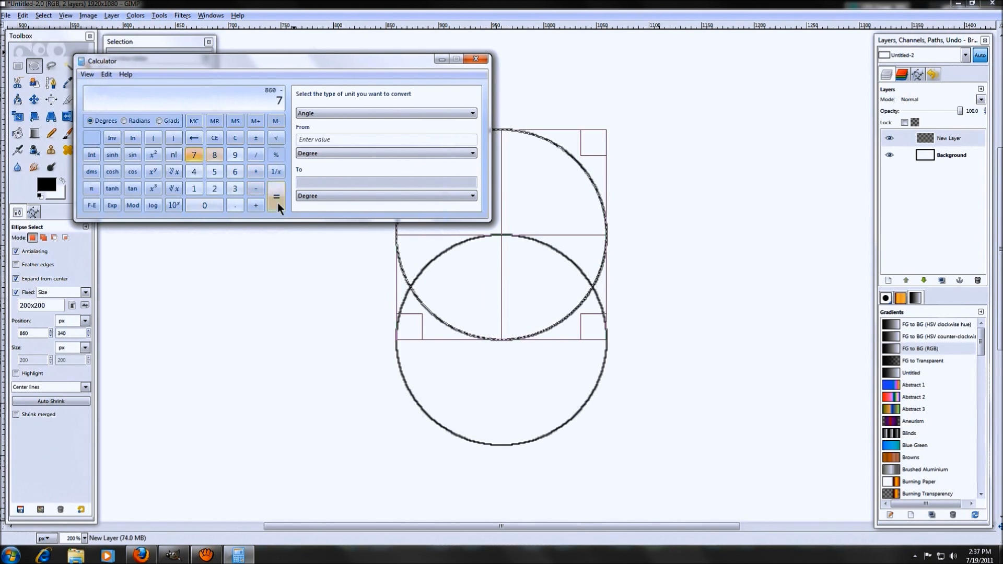
left_click(233, 138)
Step: Subtract 87 from 860 to calculate the X position for a circle on the left side
left_click(216, 154)
left_click(236, 172)
left_click(205, 207)
left_click(255, 187)
left_click(214, 155)
left_click(194, 154)
left_click(279, 193)
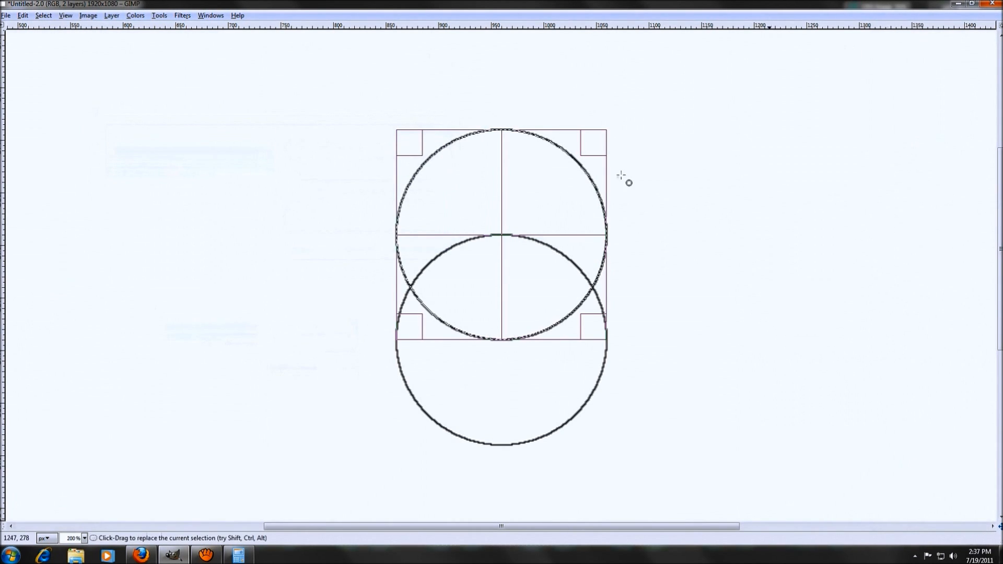
Step: Return to GIMP and shift the circular selection left by setting its X position to 773 px
key("Tab")
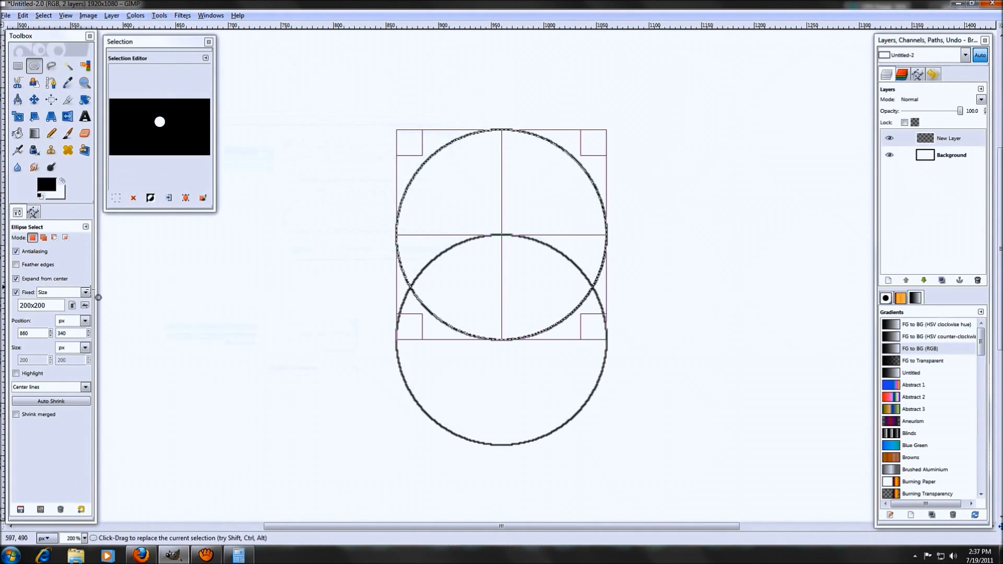
left_click(236, 561)
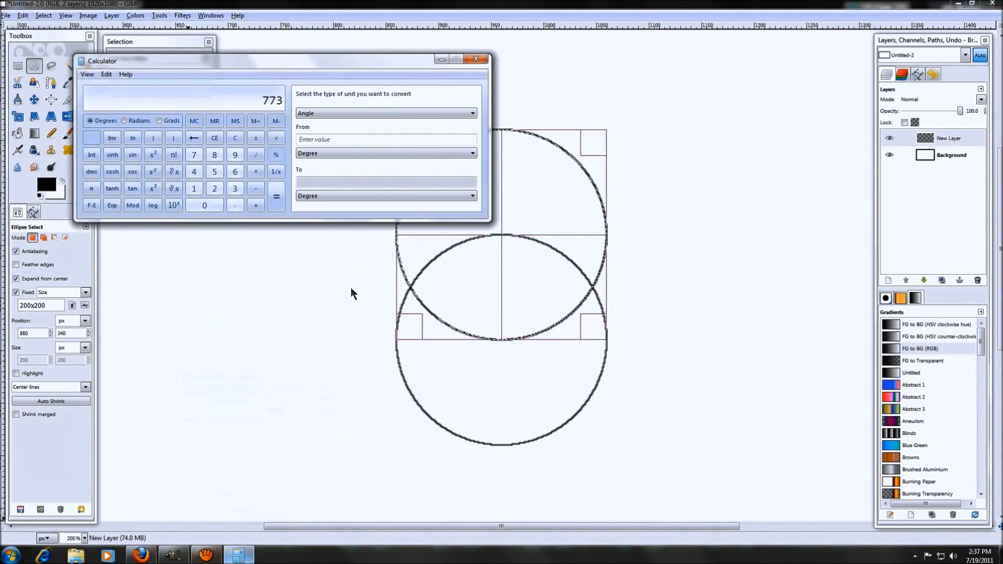
left_click(38, 334)
key("BackSpace")
key("BackSpace")
key("BackSpace")
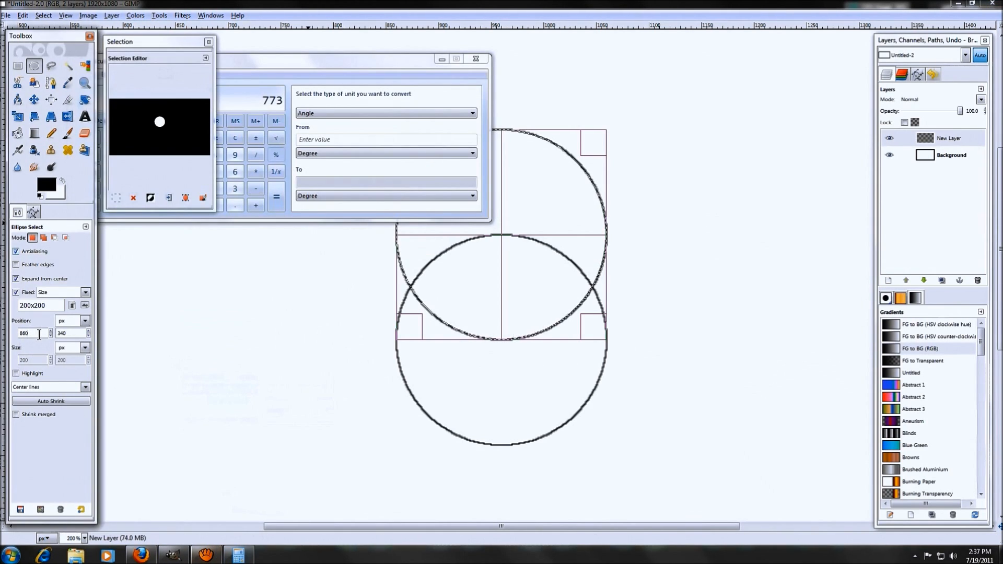
type("773")
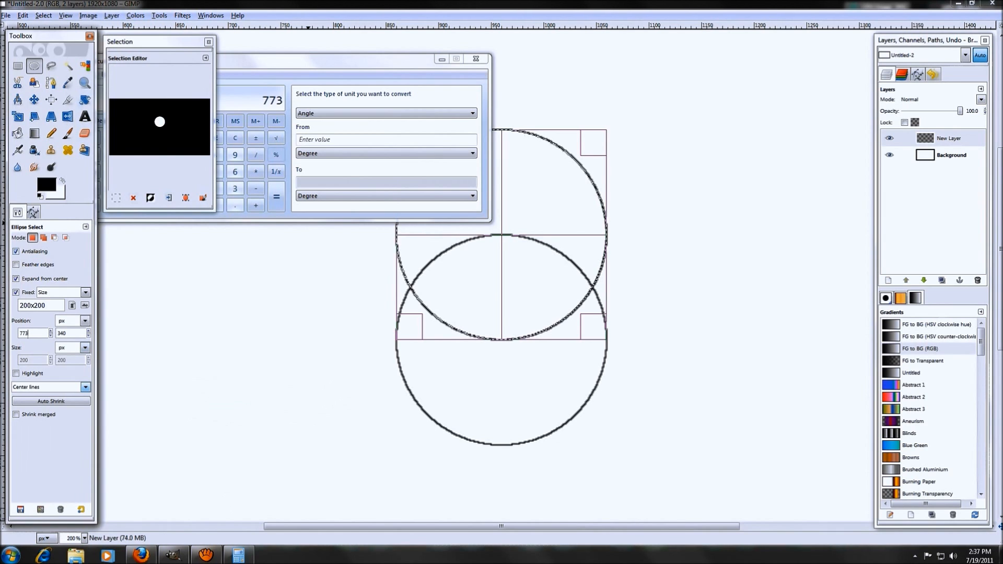
key("Tab")
Step: Move the Calculator window away from the new selection and minimize it
left_click(382, 58)
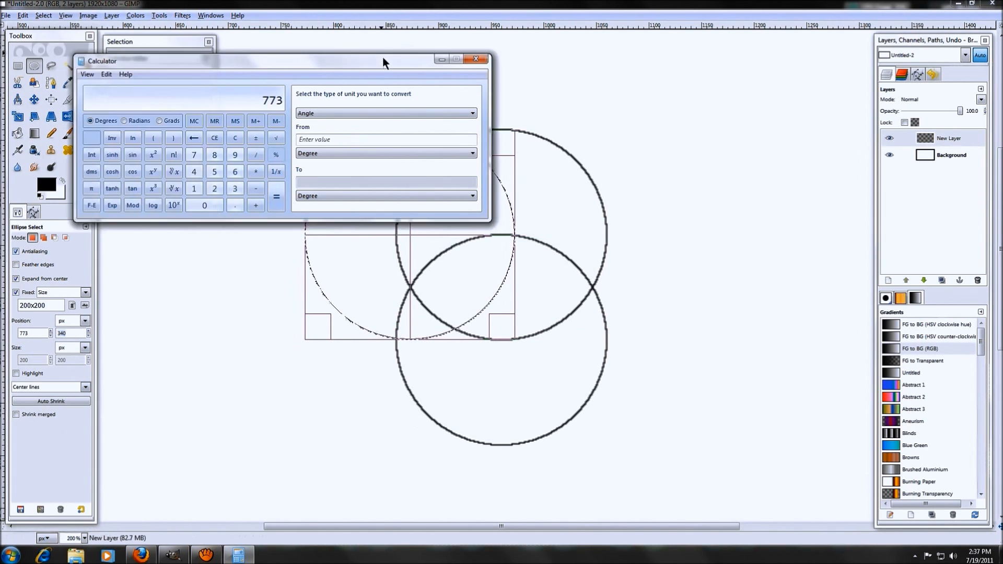
left_click_drag(382, 57, 611, 143)
left_click(615, 141)
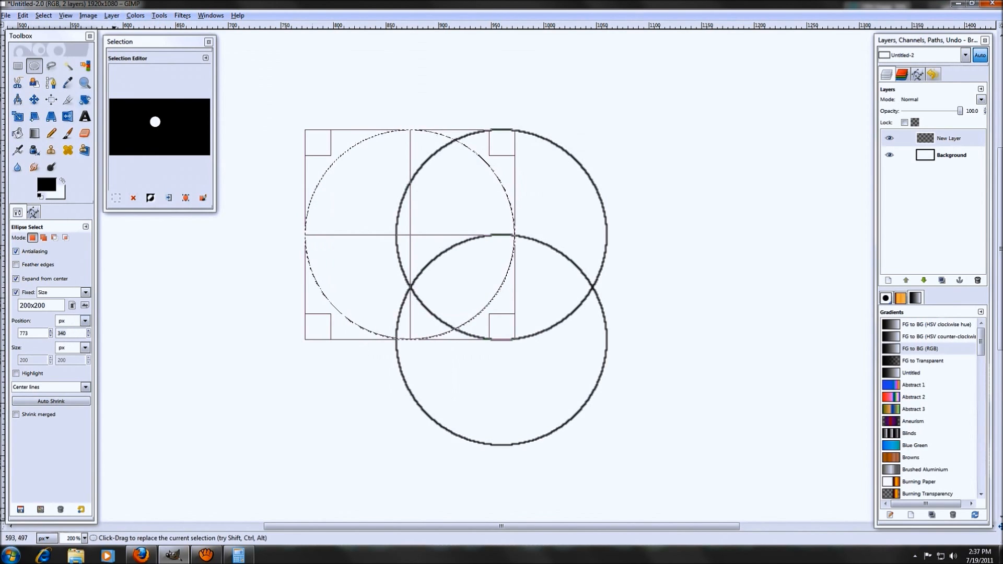
Step: Set the circular selection's Y position to 390 px and stroke it to draw the upper-left circle
left_click(66, 333)
key("BackSpace")
key("BackSpace")
type("90")
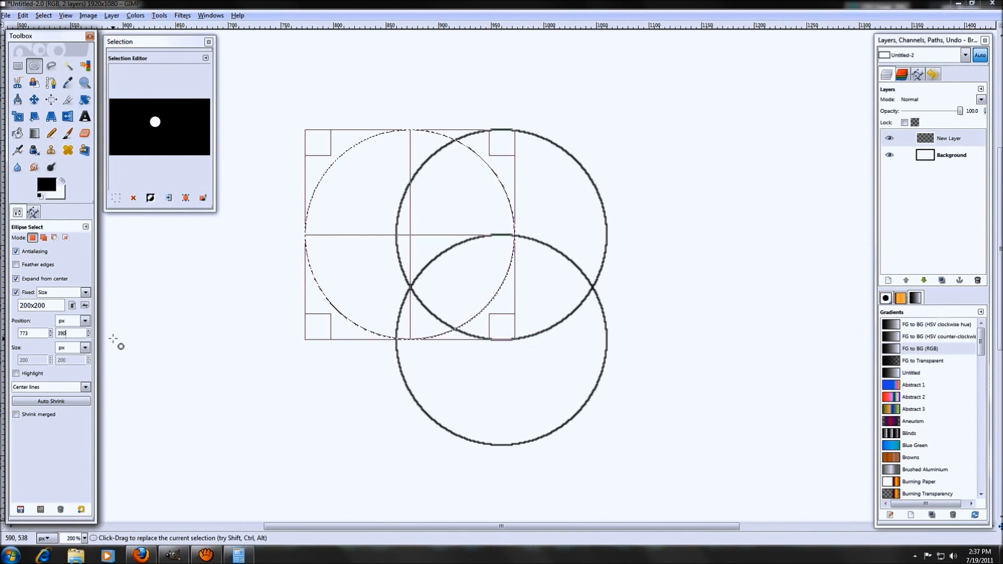
key("Tab")
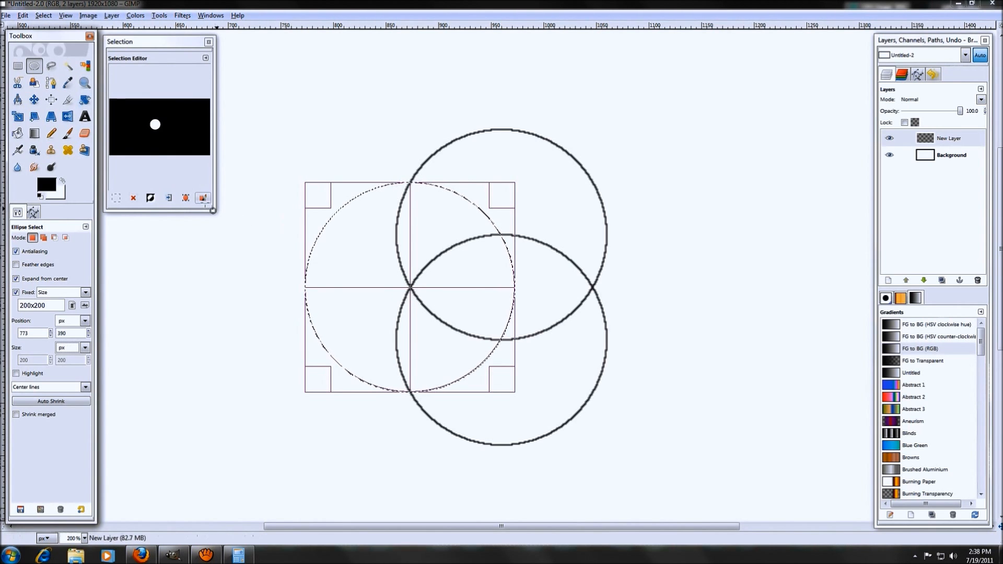
left_click(204, 197)
left_click(192, 245)
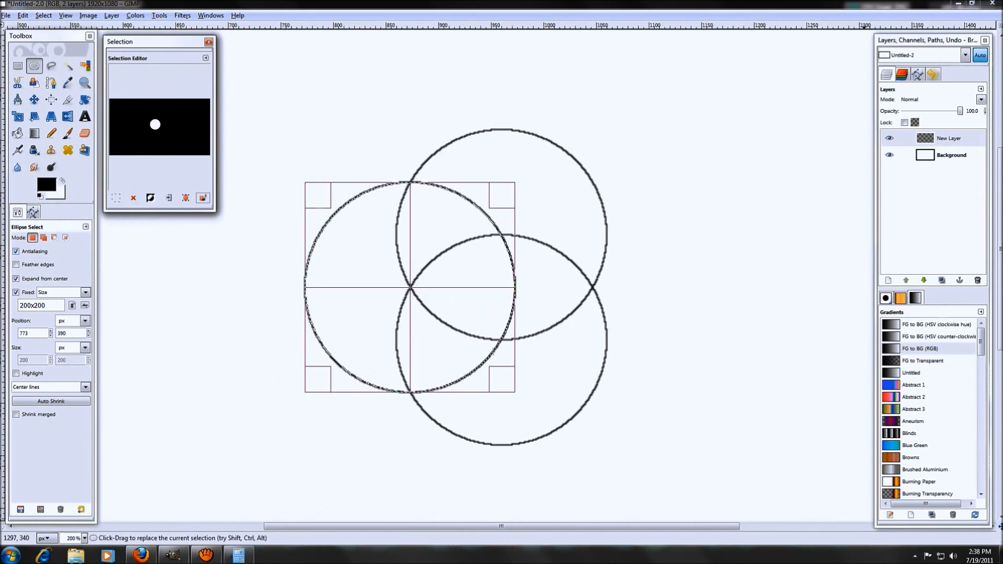
Step: Lower the circular selection to Y position 490 px, keeping X at 773, and stroke it as the lower-left circle
left_click_drag(1000, 209, 1000, 240)
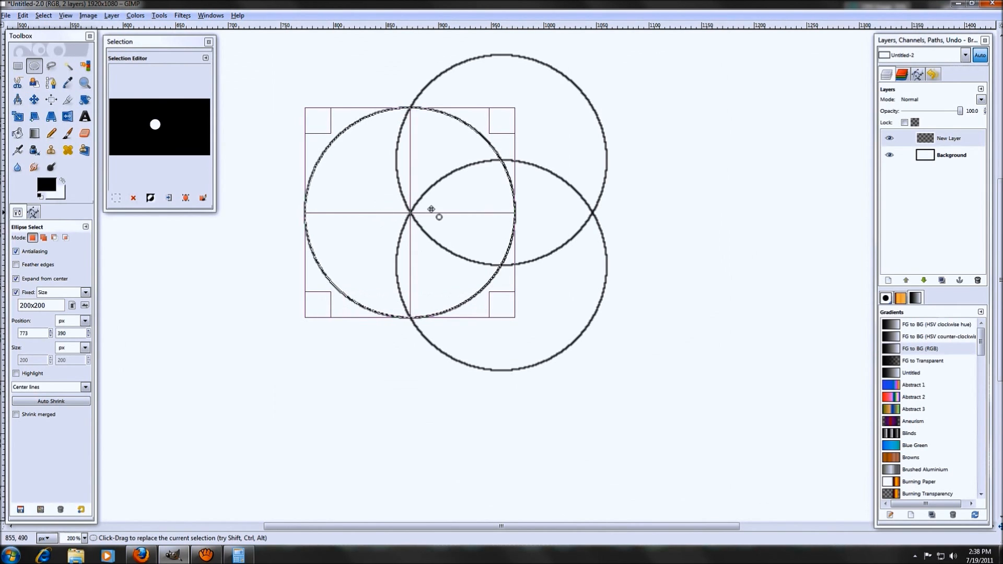
left_click(67, 334)
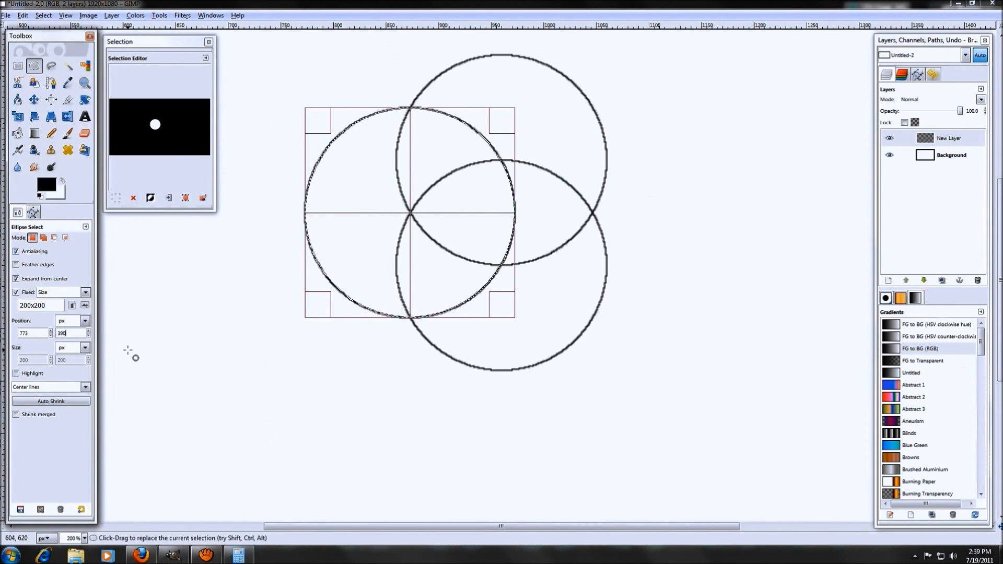
key("Left")
key("Left")
key("BackSpace")
type("4")
key("Return")
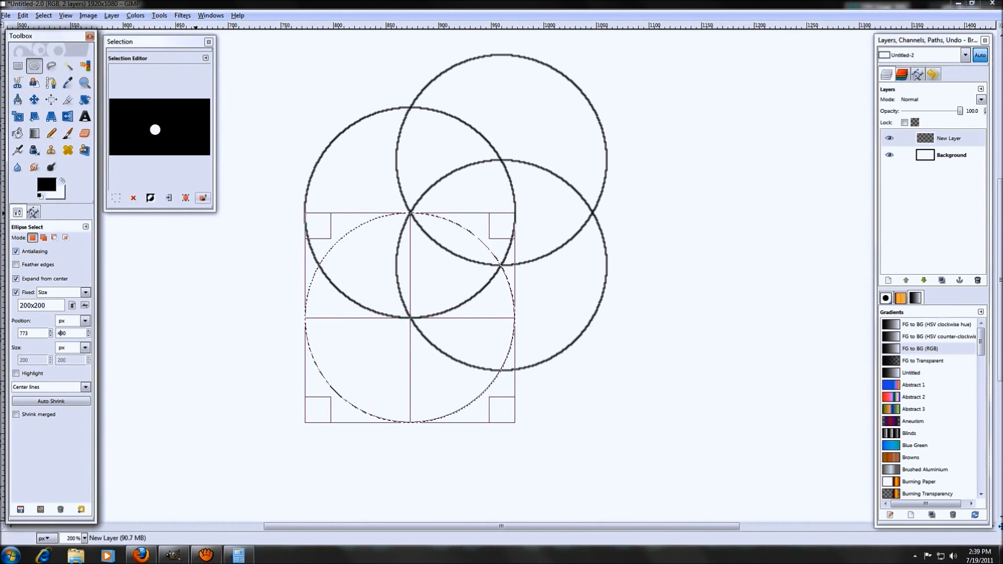
left_click(207, 202)
left_click(212, 249)
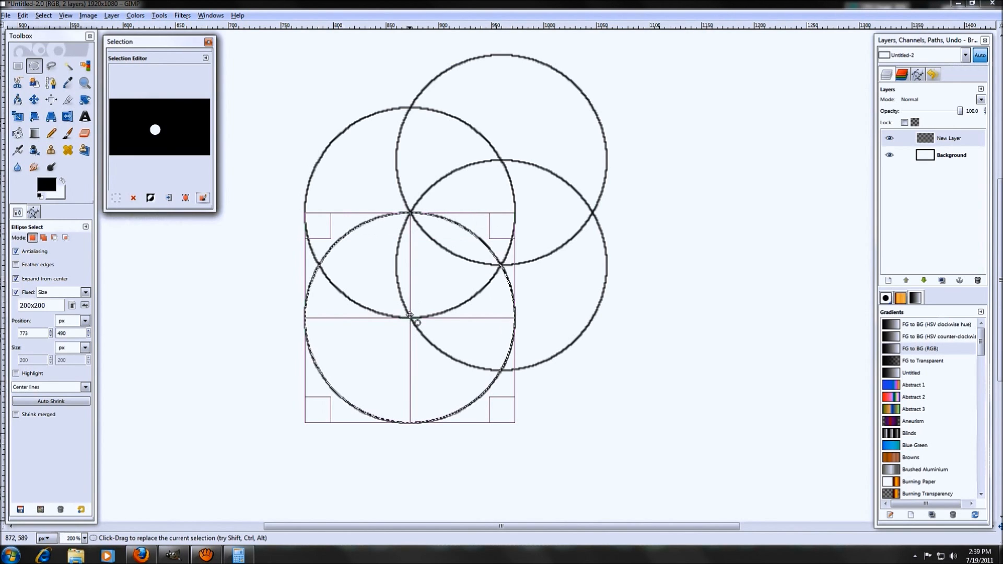
Step: Set the circular selection's Y position to 540 px for the bottom circle of the pattern
left_click(64, 333)
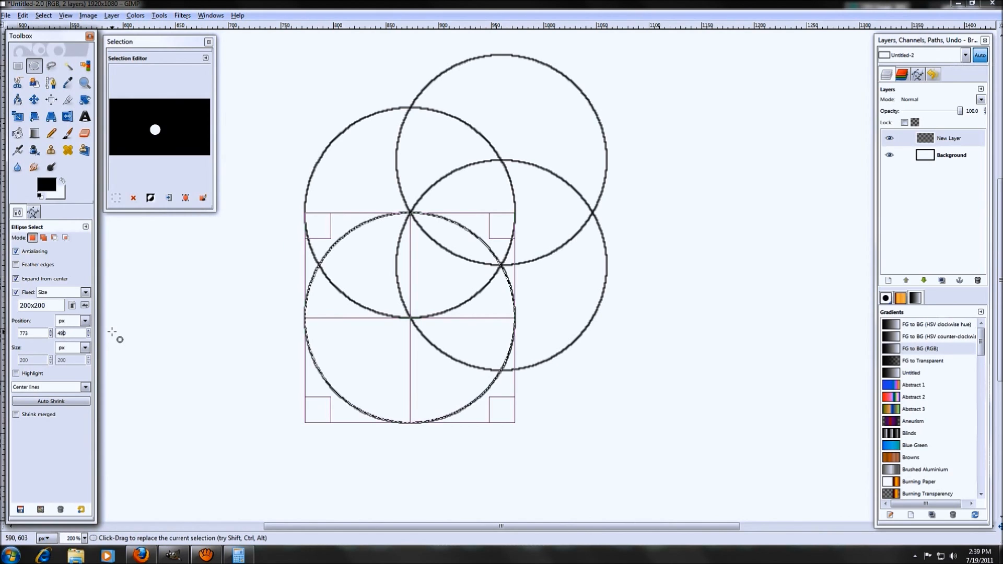
key("BackSpace")
key("BackSpace")
key("BackSpace")
type("54")
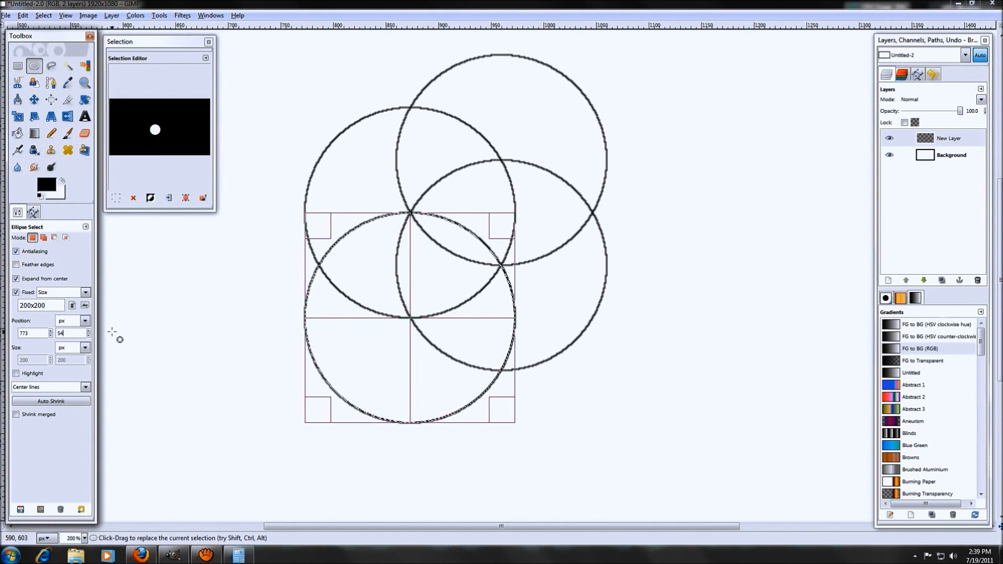
type("0")
key("Tab")
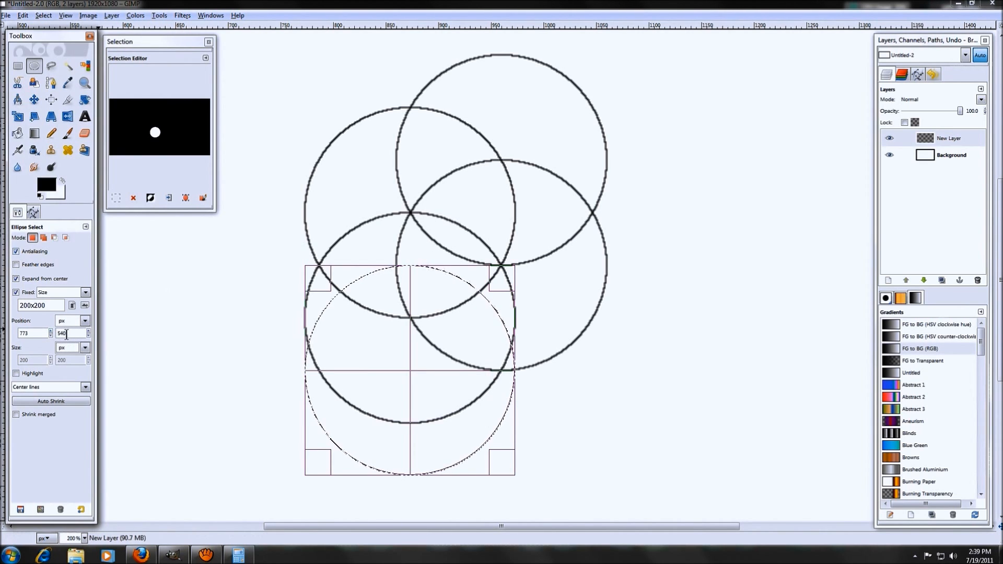
Step: Set the selection's X position to 860 px and stroke it with a 1.0 px solid color line as the bottom circle
left_click(32, 332)
key("BackSpace")
key("BackSpace")
key("BackSpace")
type("860")
key("Tab")
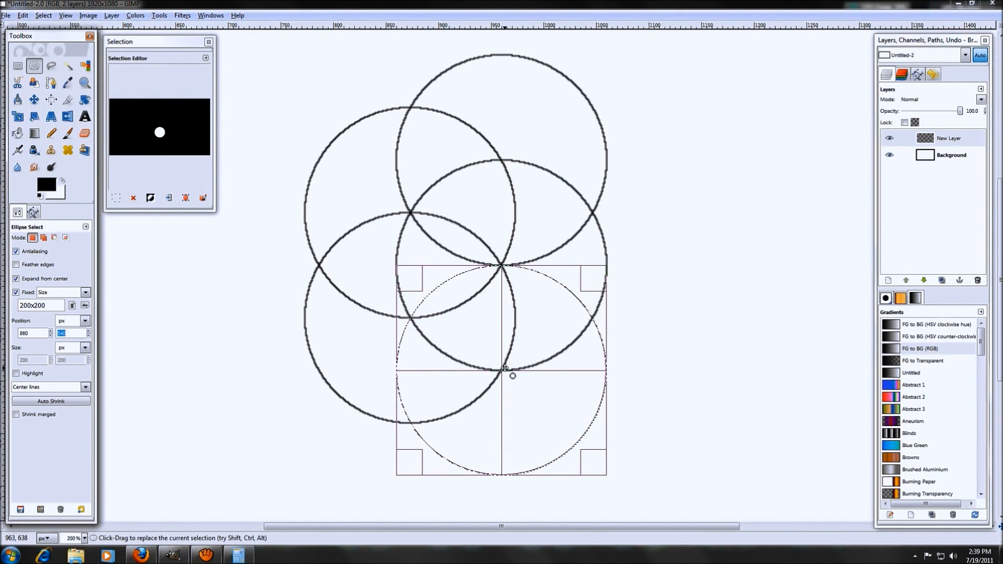
left_click(202, 197)
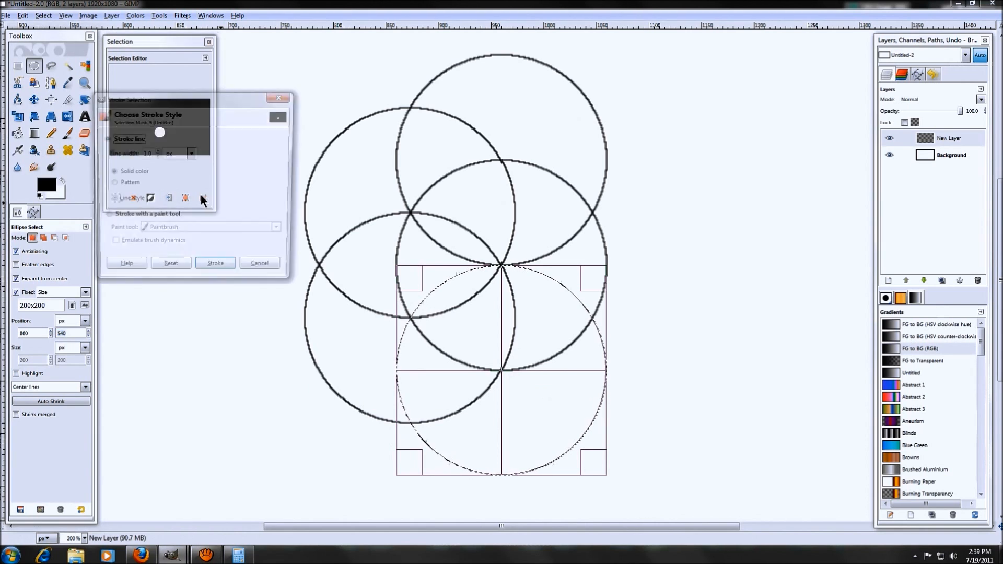
left_click(217, 270)
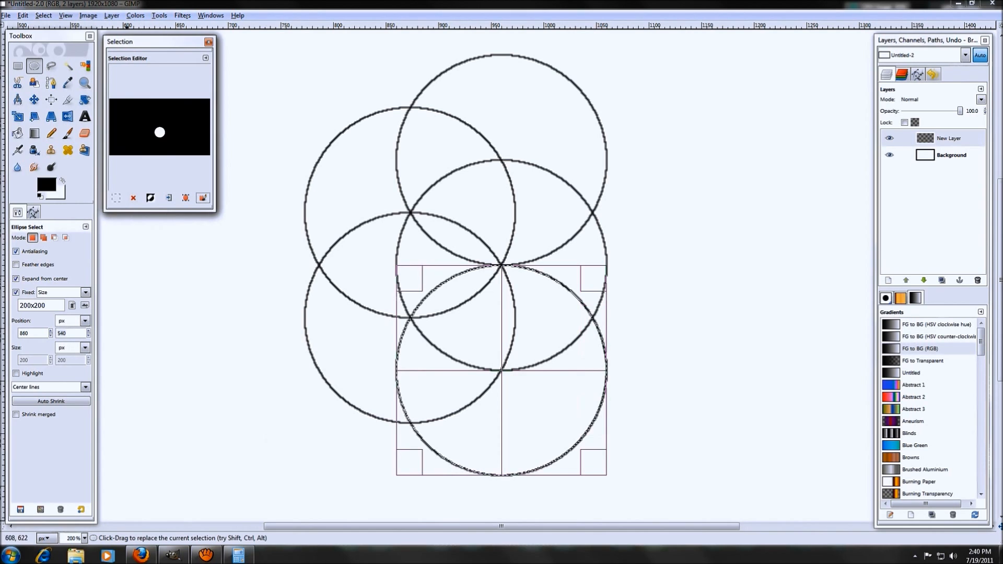
Step: Switch to Calculator, add 87 to 860 for the right-hand circles' X position, and minimize Calculator
left_click(238, 555)
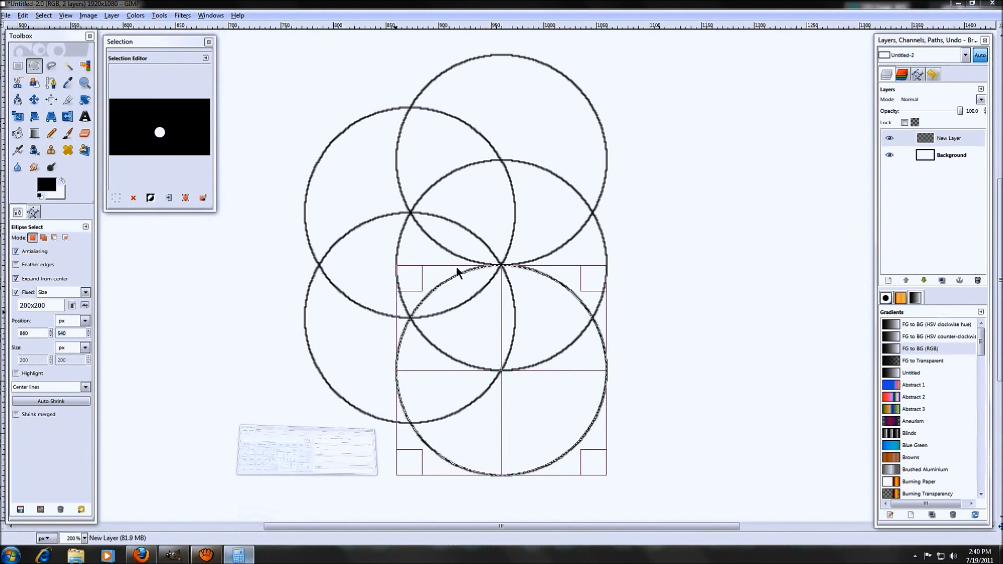
left_click(390, 221)
type("8")
left_click(410, 255)
left_click(375, 288)
left_click(428, 287)
left_click(388, 242)
left_click(366, 240)
left_click(449, 285)
left_click(612, 143)
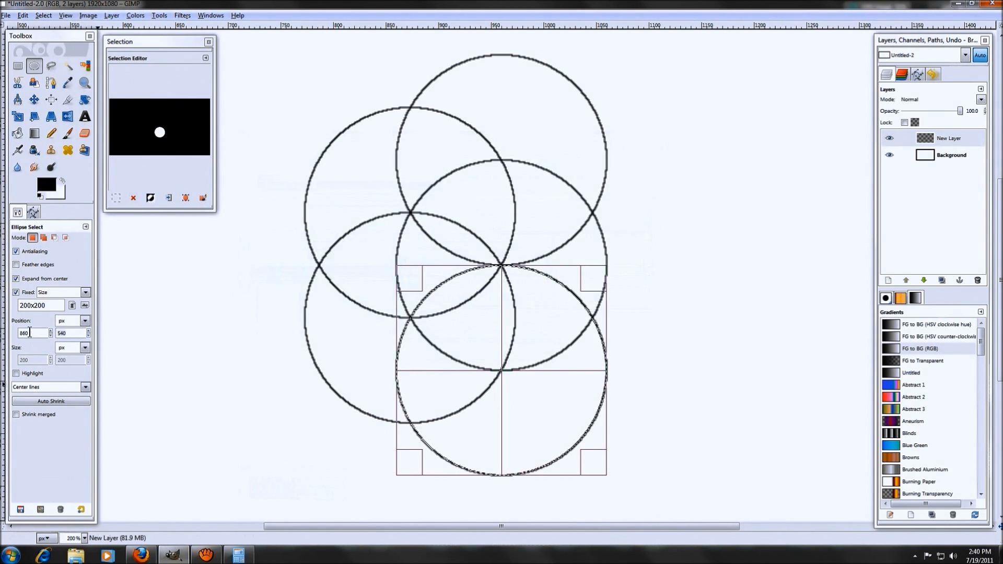
Step: Move the circular selection to X 947 px and Y 490 px, and stroke it as the lower-right circle
double_click(24, 333)
type("947")
key("Tab")
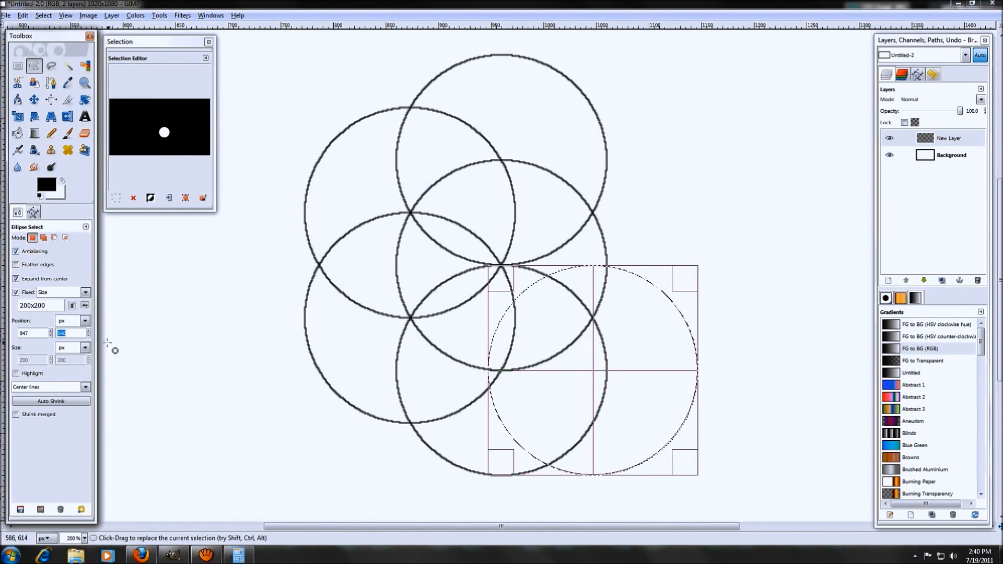
left_click(70, 333)
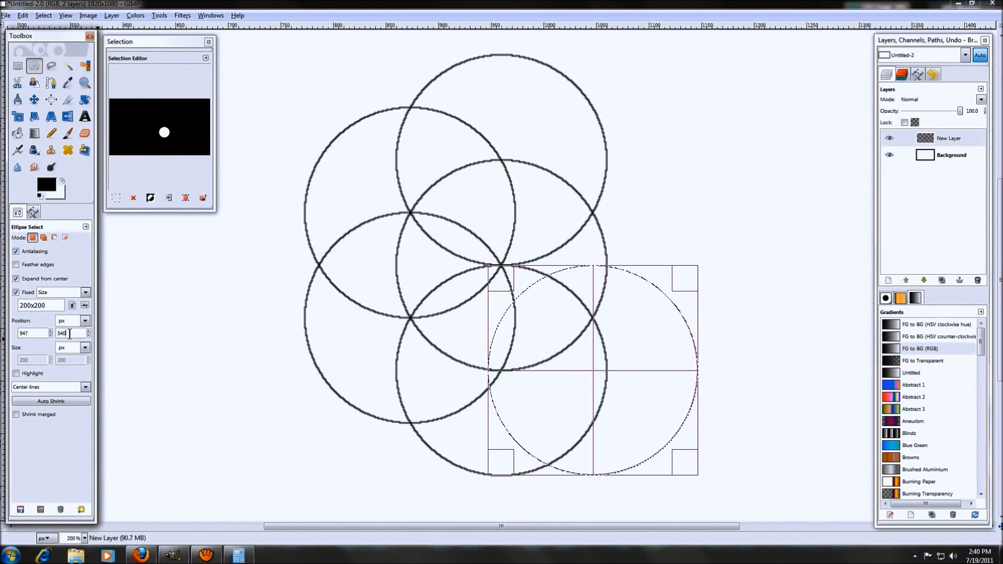
key("BackSpace")
key("BackSpace")
key("BackSpace")
type("490")
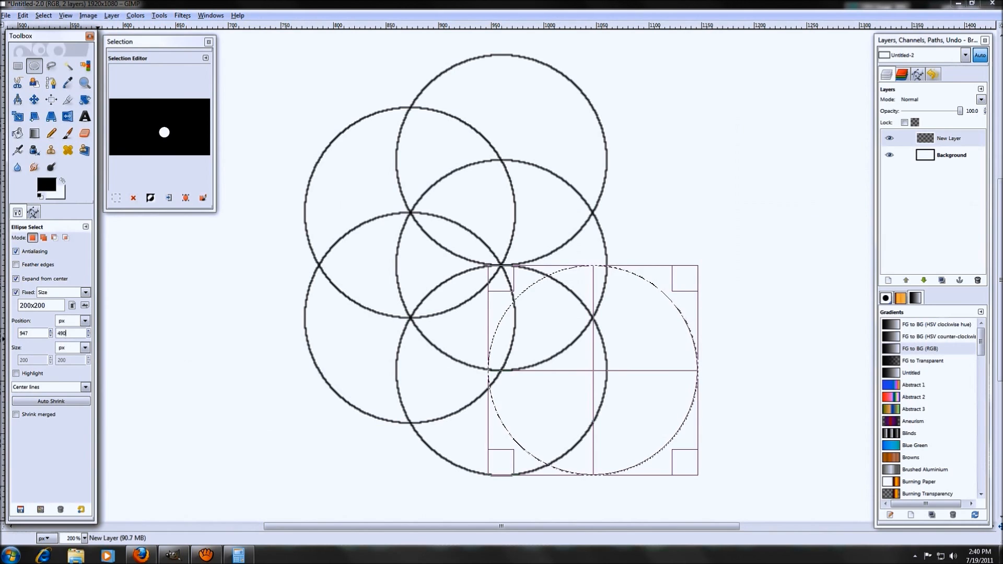
key("Return")
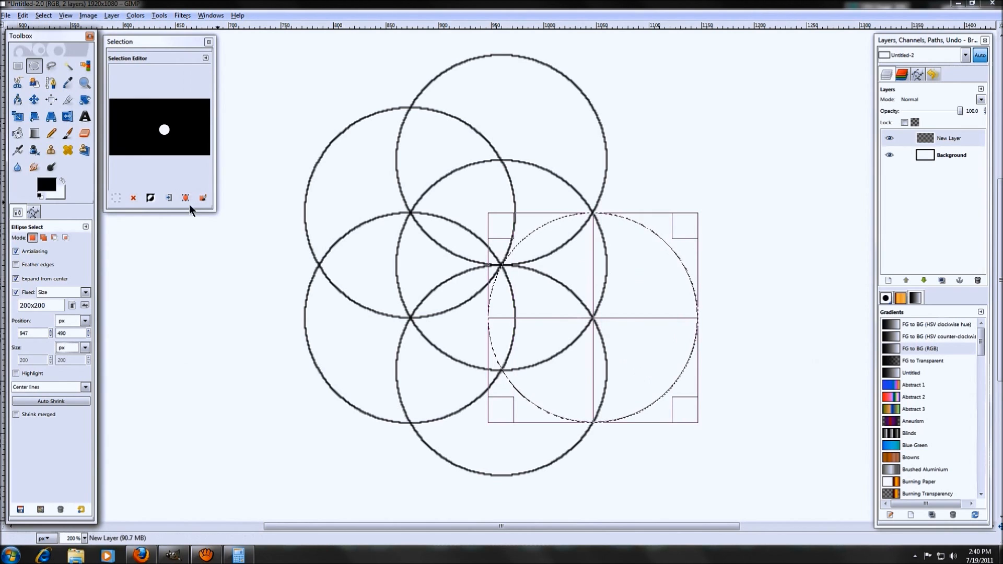
left_click(203, 199)
left_click(230, 282)
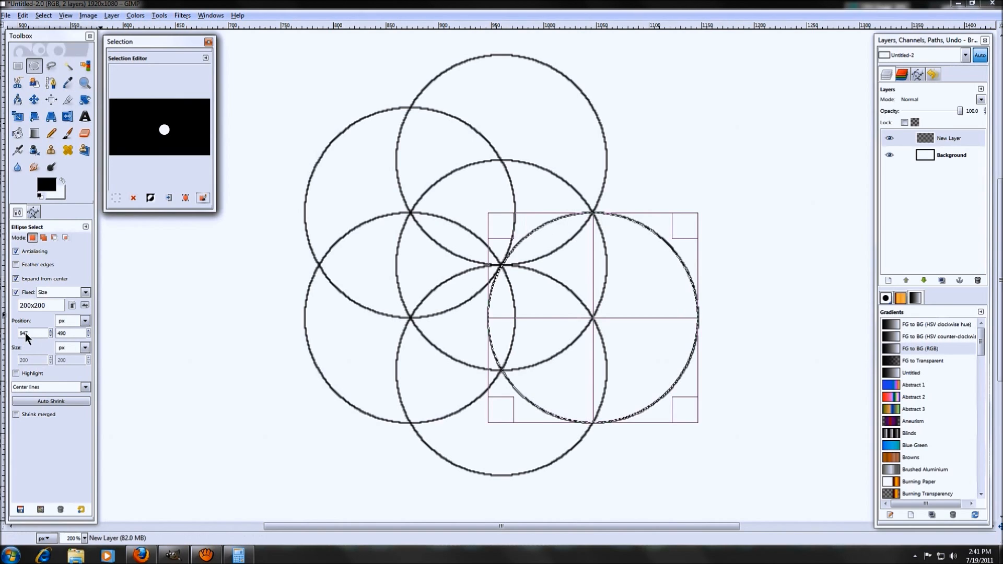
Step: Raise the selection to Y position 390 px and stroke it with a 1.0 px solid color line as the upper-right circle
left_click(61, 334)
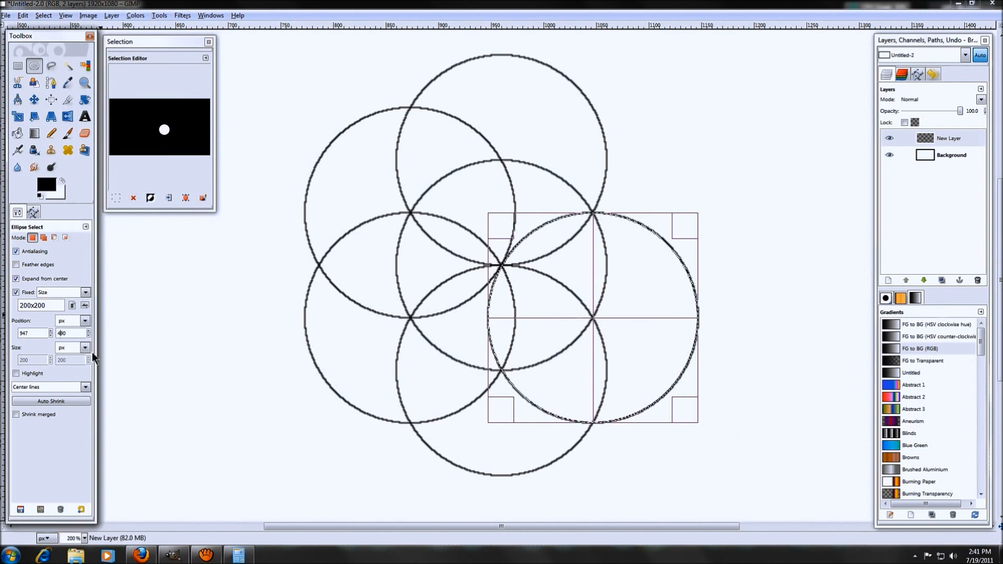
key("Return")
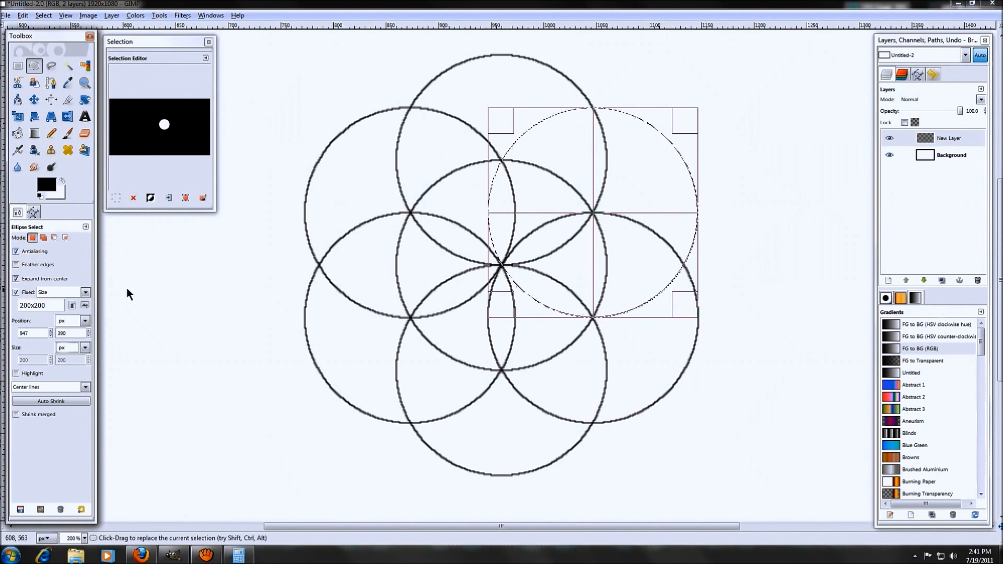
left_click(203, 197)
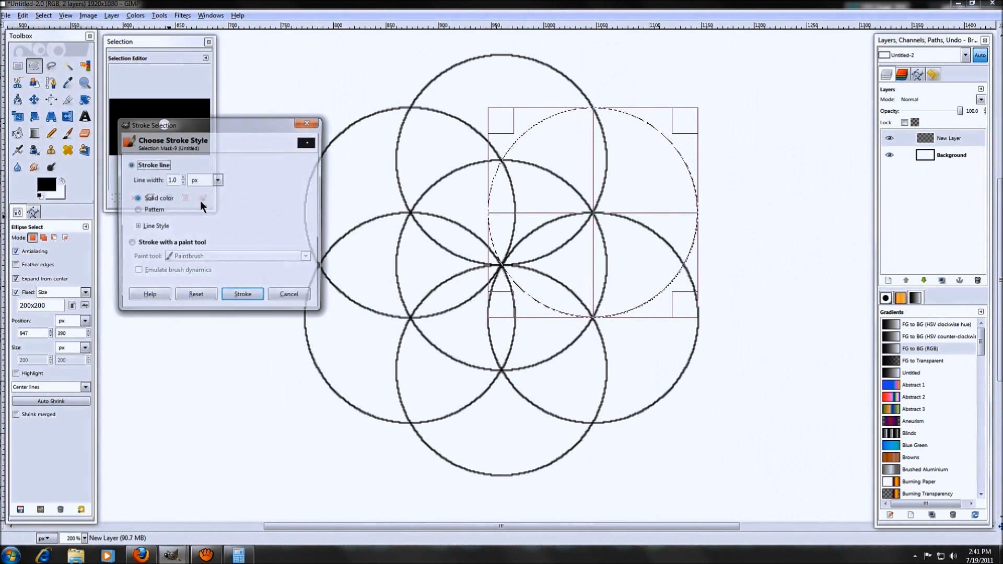
left_click(252, 296)
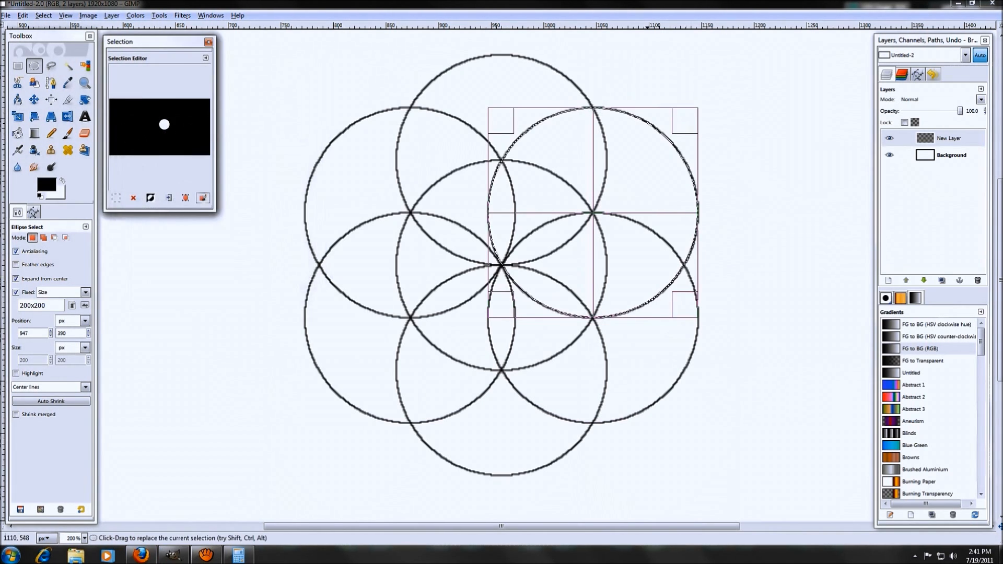